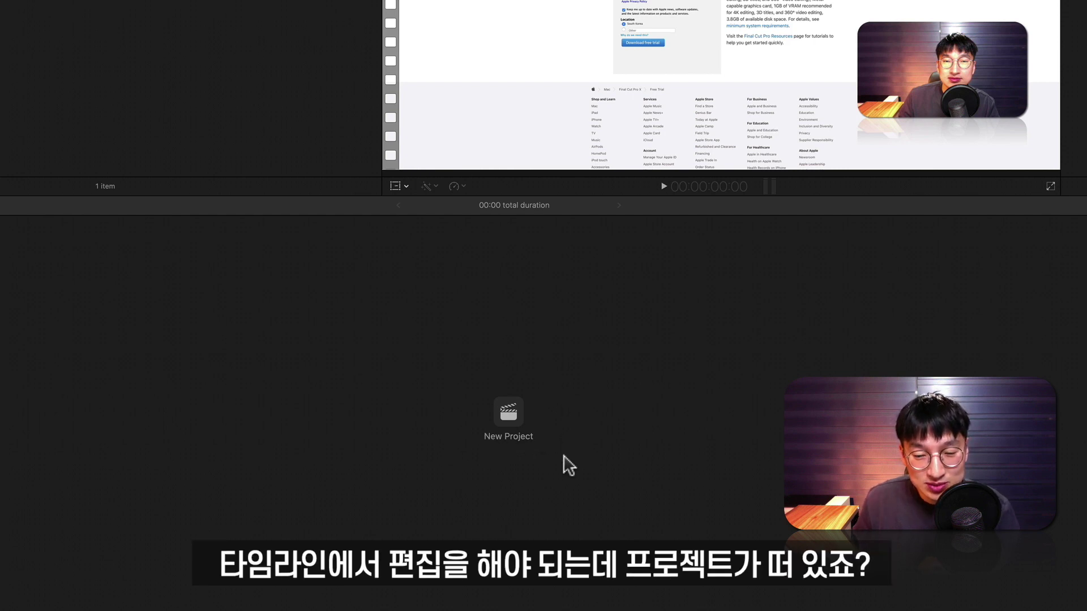
Start a new project and name it 빠르크의 파이널컷프로 3분강좌 65강
{"action": "left_click", "coordinate": [509, 413]}
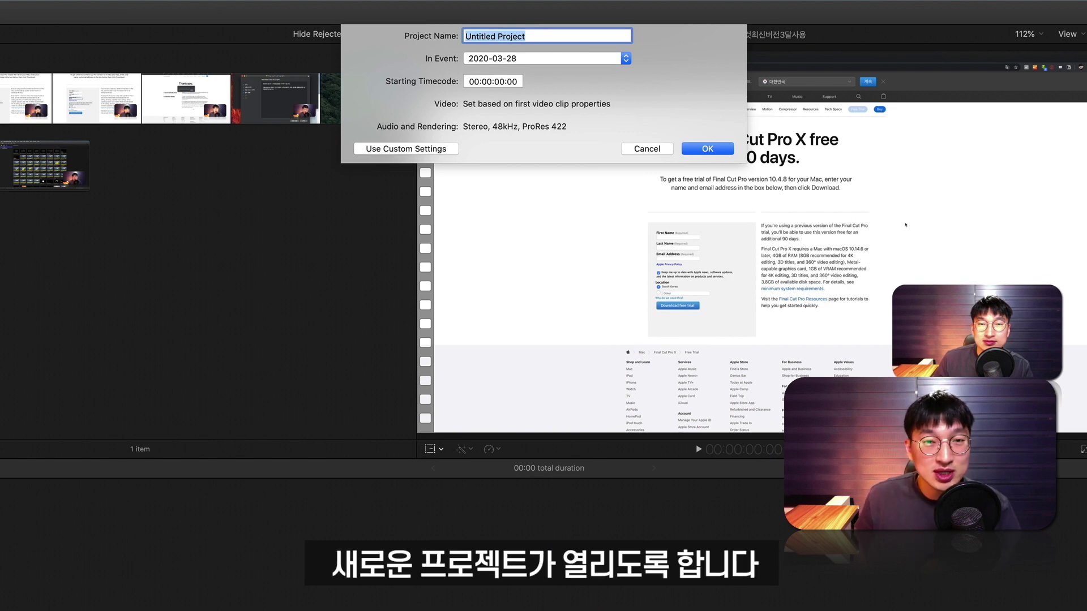
{"action": "left_click", "coordinate": [426, 35]}
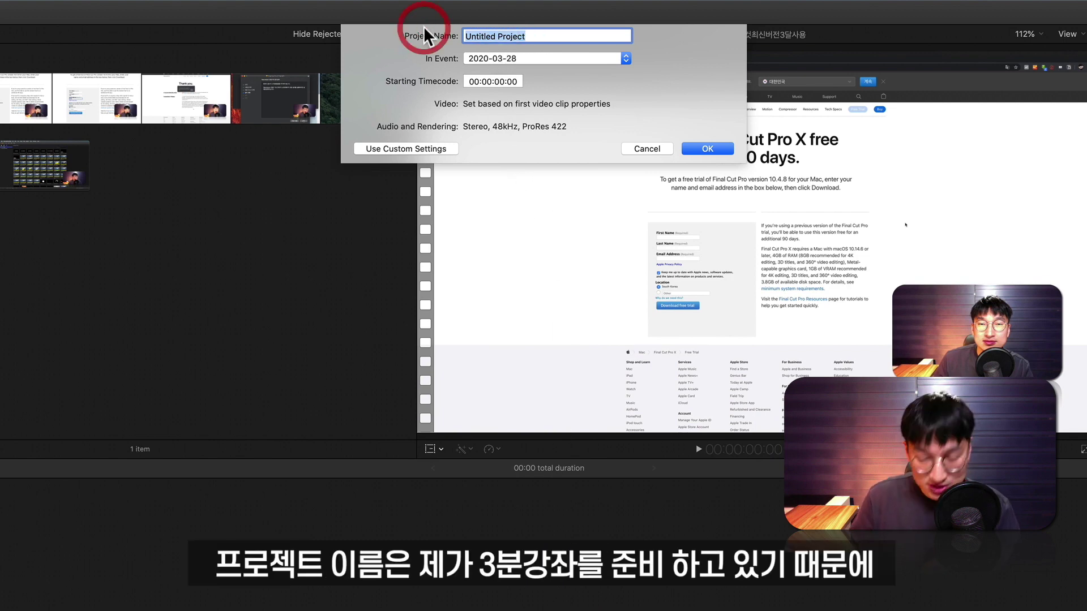
{"action": "type", "text": "쁘"}
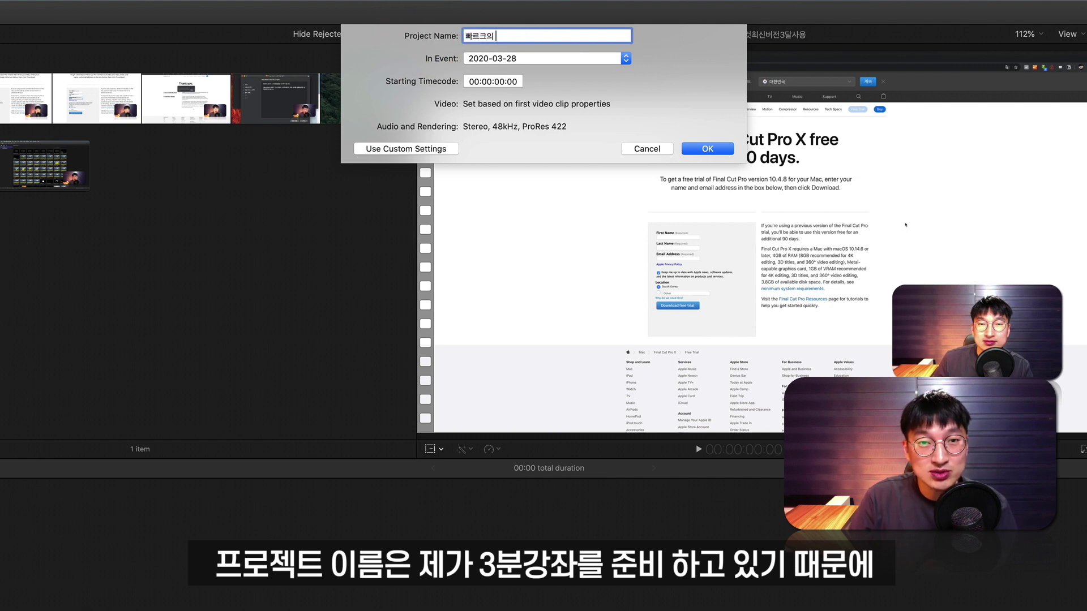
{"action": "type", "text": "르크의 파인널커"}
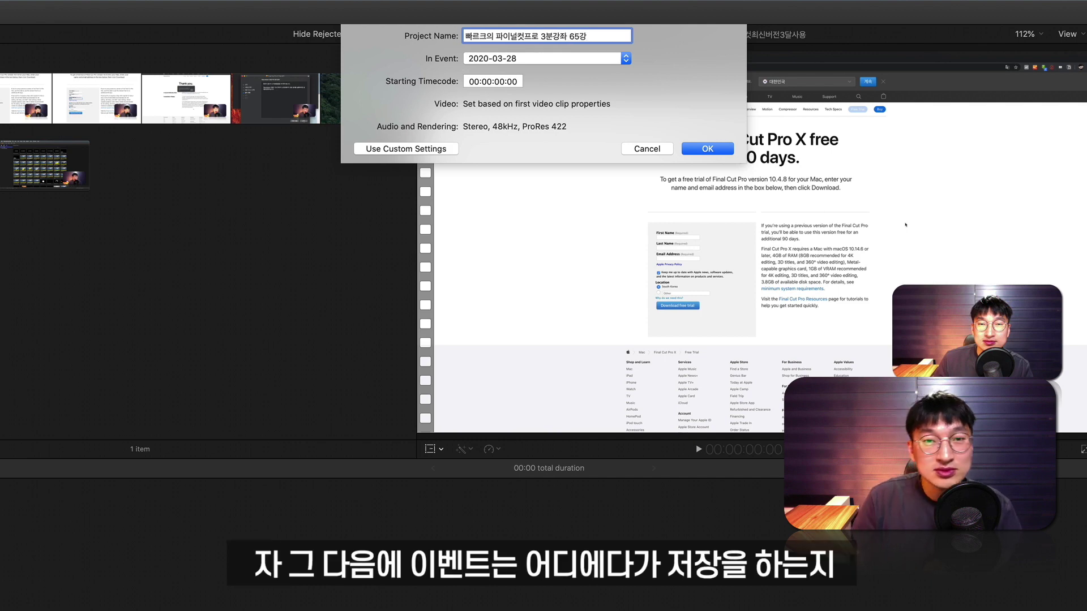
Assign the project to the 2020-03-28 event and create it with custom settings: 1080p HD, 1920x1080, 30p
{"action": "left_click", "coordinate": [473, 65]}
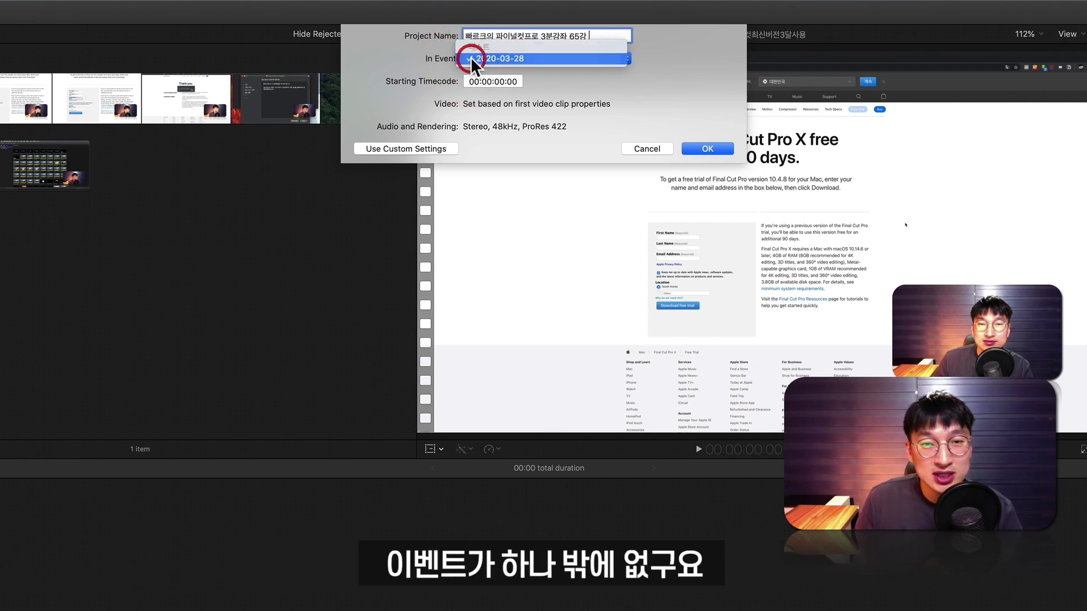
{"action": "left_click", "coordinate": [475, 58]}
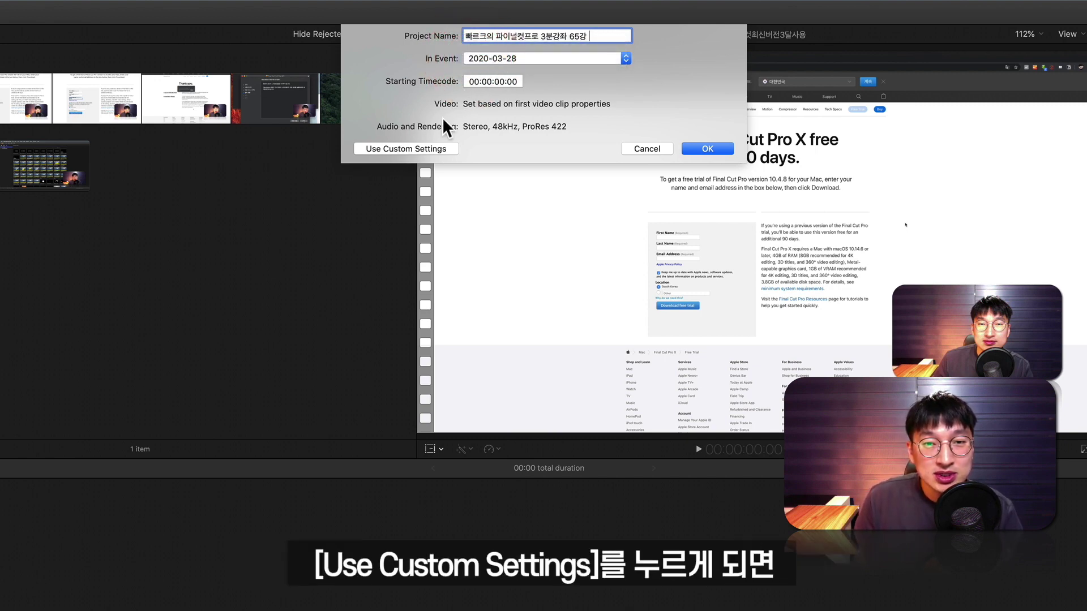
{"action": "left_click", "coordinate": [419, 151]}
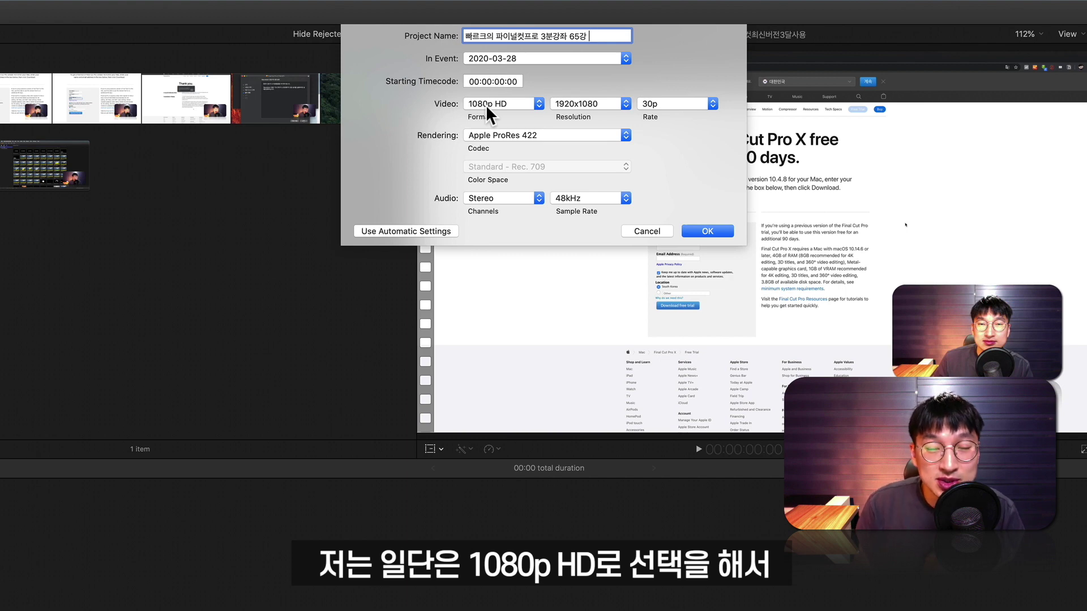
{"action": "left_click", "coordinate": [690, 230]}
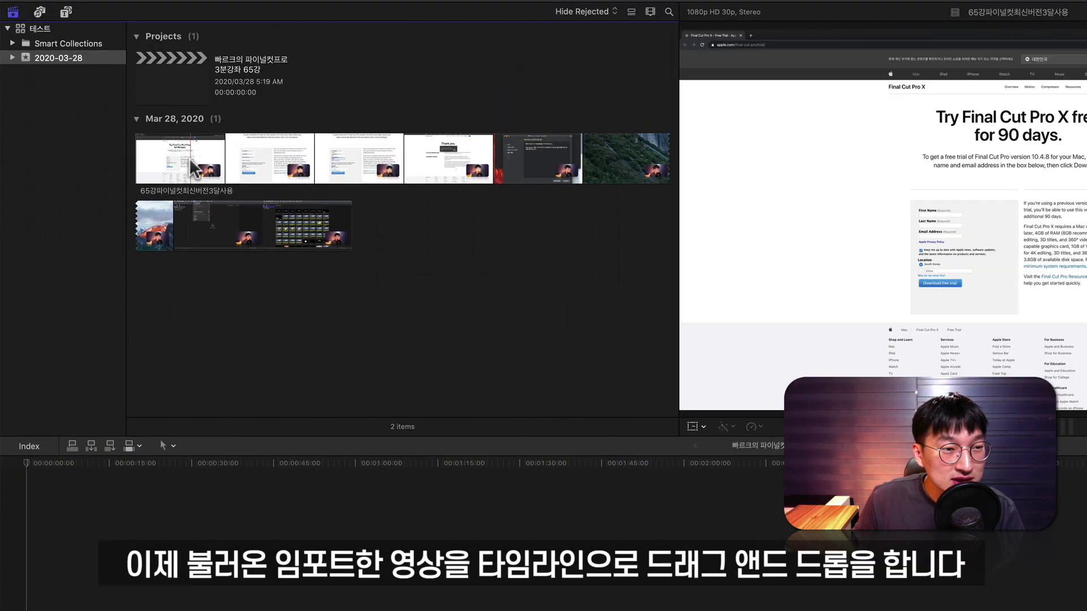
Place the imported clip 65강파이널컷최신버전3달사용 at the start of the empty timeline
{"action": "left_click", "coordinate": [193, 42]}
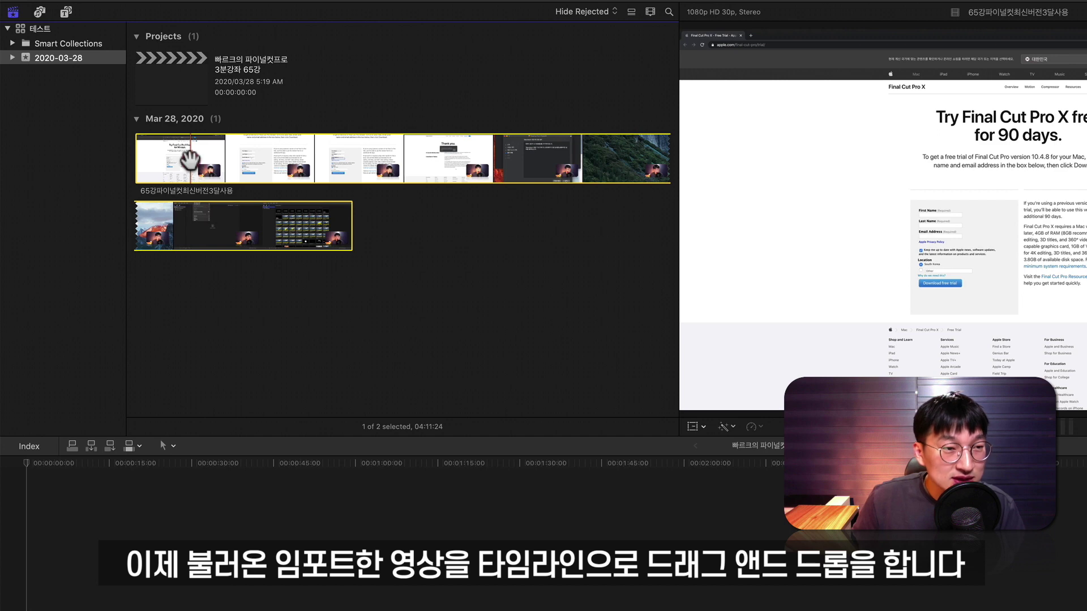
{"action": "left_click_drag", "start_coordinate": [187, 173], "coordinate": [80, 506]}
{"action": "left_click_drag", "start_coordinate": [80, 315], "coordinate": [34, 469]}
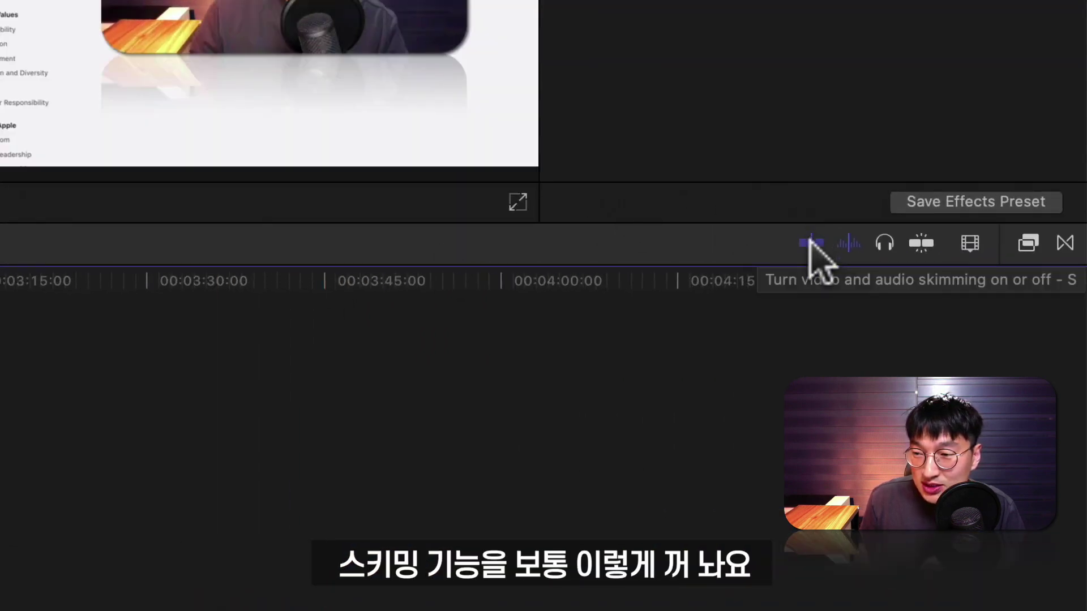
Turn off video and audio skimming and turn on snapping for the timeline
{"action": "left_click", "coordinate": [809, 240]}
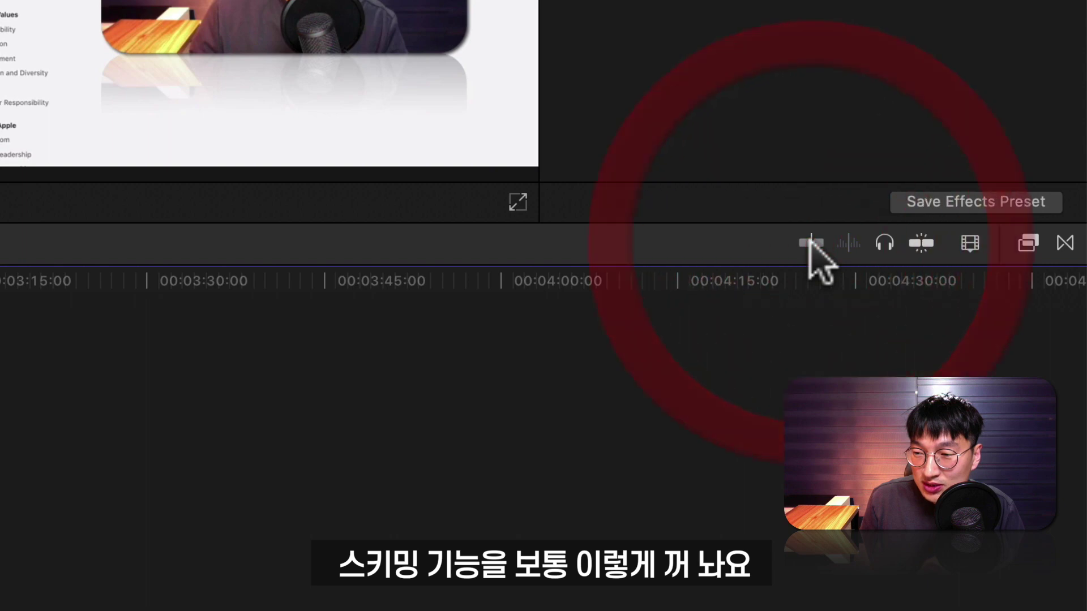
{"action": "left_click", "coordinate": [921, 243]}
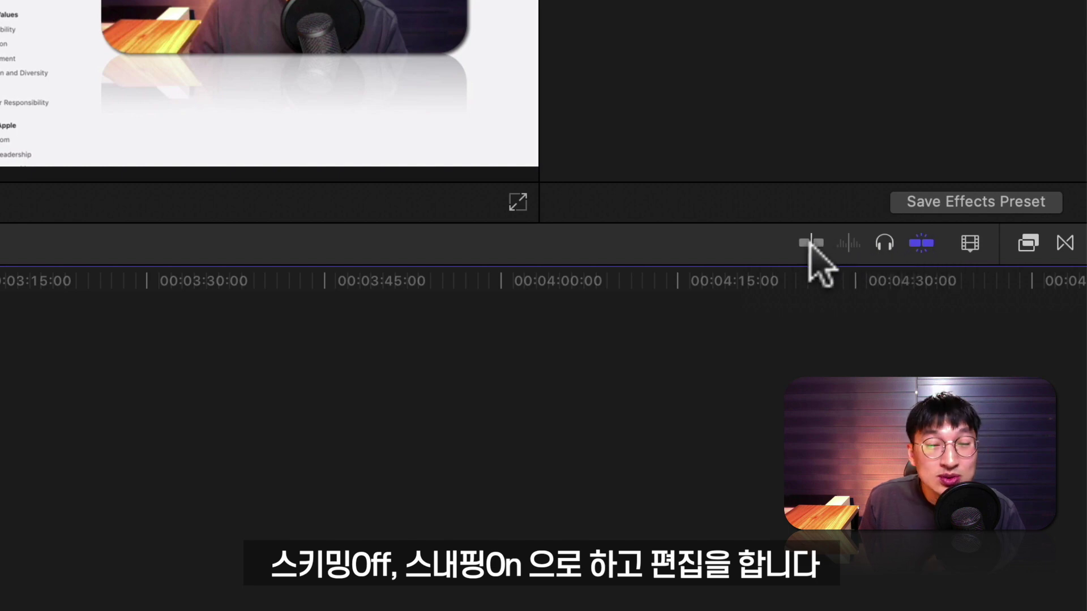
Scrub the playhead along the clip, play back its opening, and return the playhead near the start
{"action": "mouse_move", "coordinate": [201, 233]}
{"action": "left_mouse_down"}
{"action": "mouse_move", "coordinate": [217, 233]}
{"action": "mouse_move", "coordinate": [28, 237]}
{"action": "left_mouse_up"}
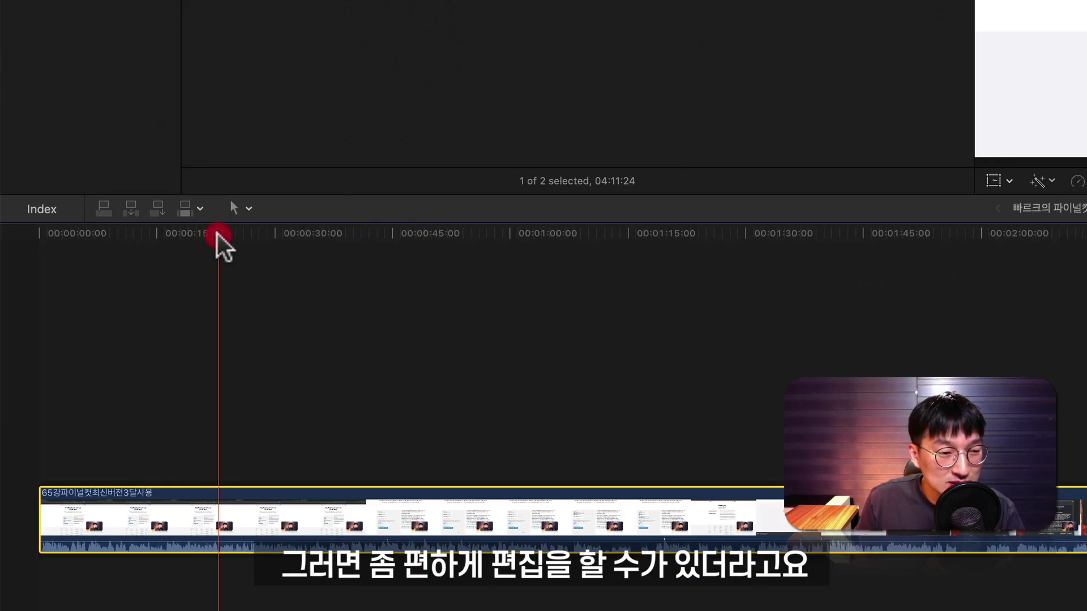
{"action": "left_click", "coordinate": [205, 235]}
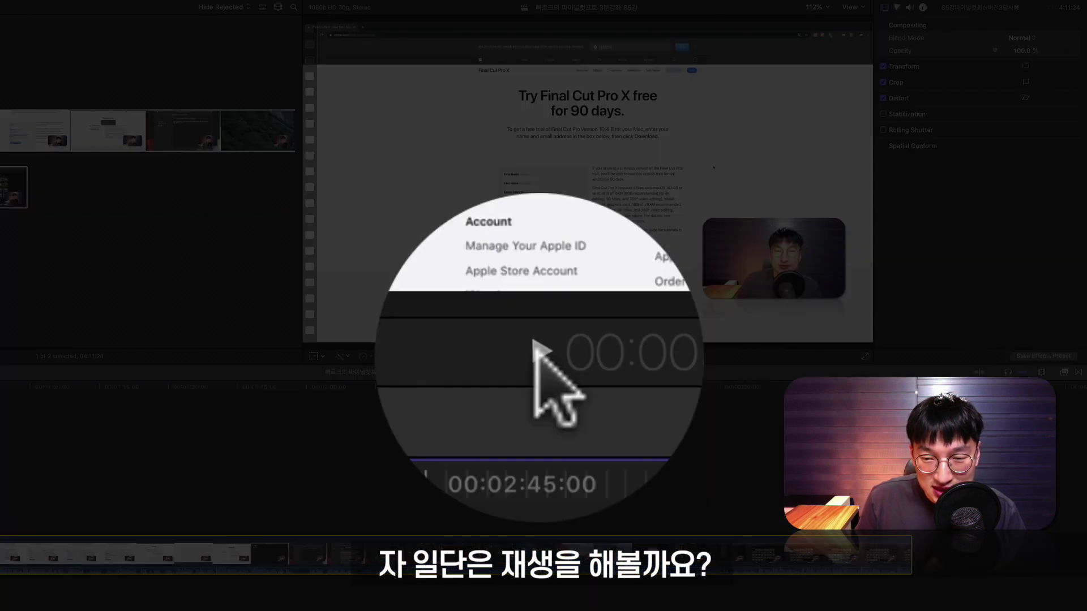
{"action": "left_click", "coordinate": [539, 357]}
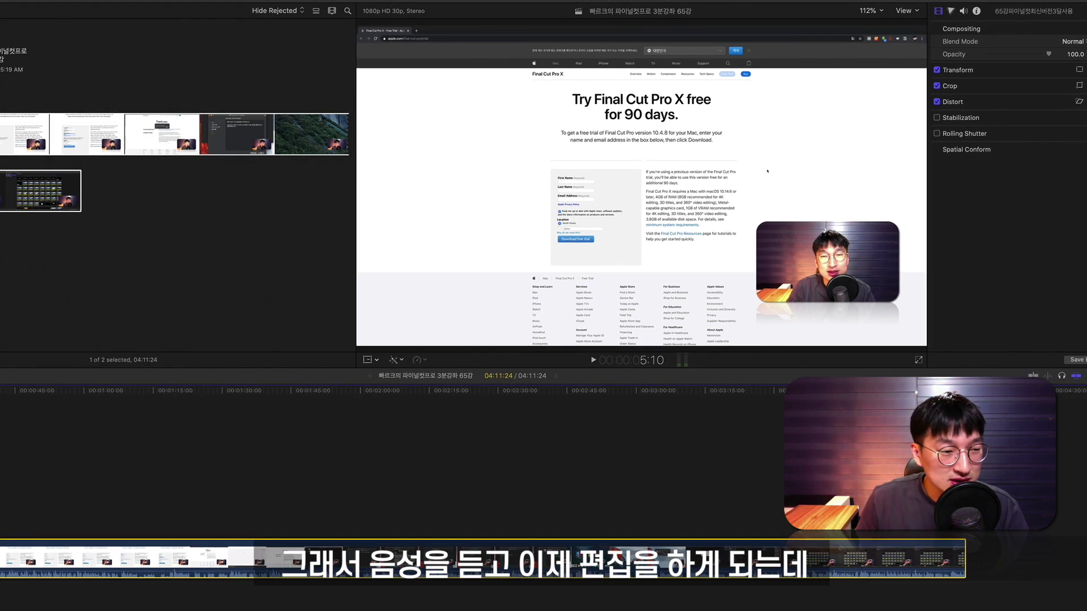
{"action": "left_click", "coordinate": [26, 407]}
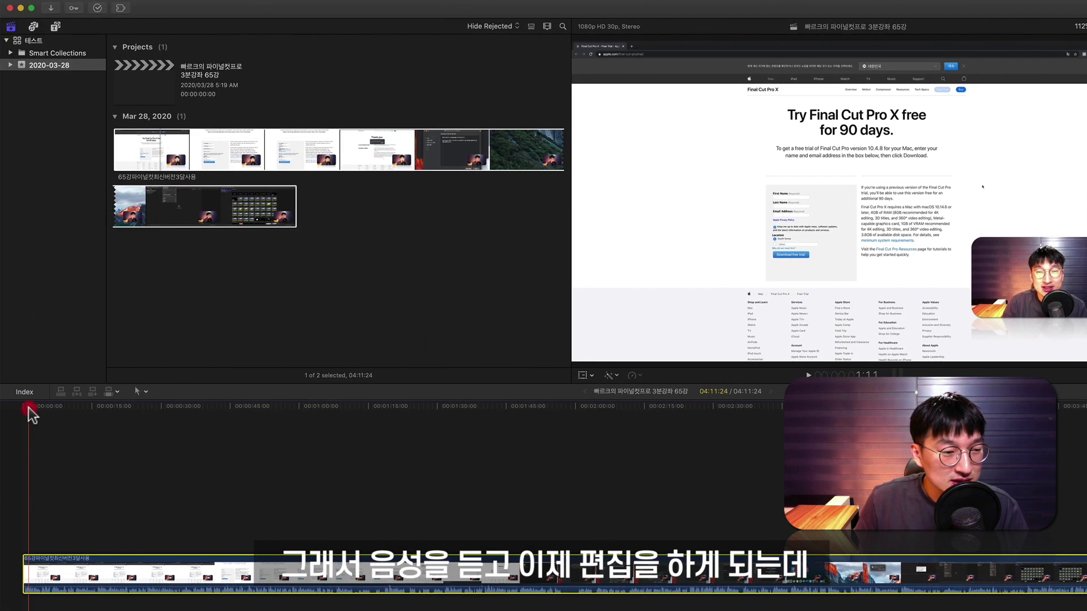
Add the Line_Title 01 title from the Park_Title category above the clip at the start of the timeline
{"action": "left_click", "coordinate": [51, 26]}
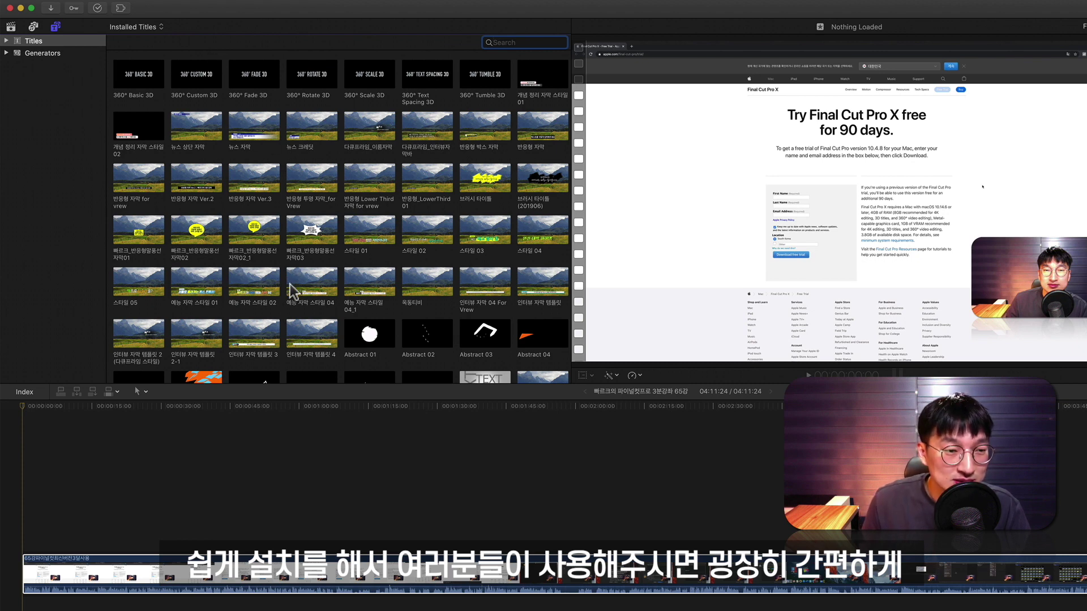
{"action": "scroll", "coordinate": [292, 288], "scroll_direction": "down", "scroll_amount": 3}
{"action": "scroll", "coordinate": [292, 291], "scroll_direction": "down", "scroll_amount": 1}
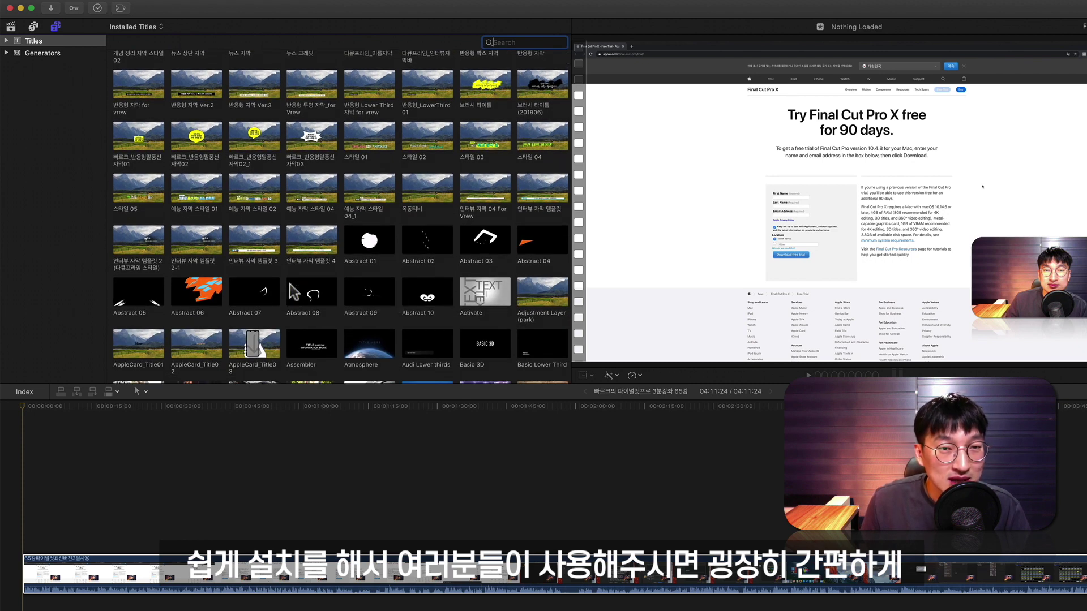
{"action": "scroll", "coordinate": [292, 291], "scroll_direction": "up", "scroll_amount": 2}
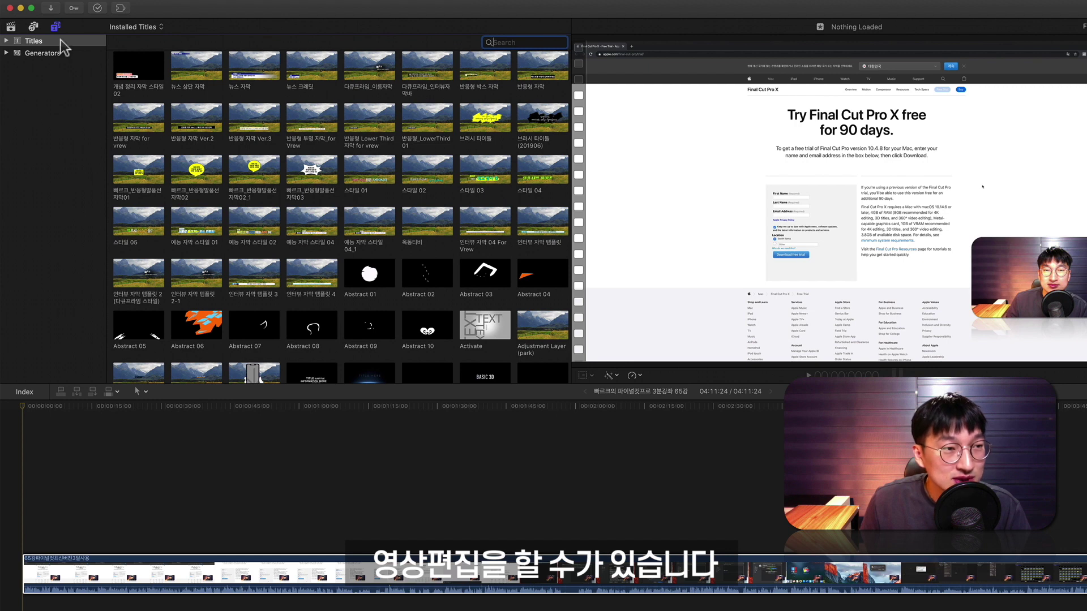
{"action": "left_click", "coordinate": [6, 41]}
{"action": "left_click", "coordinate": [45, 236]}
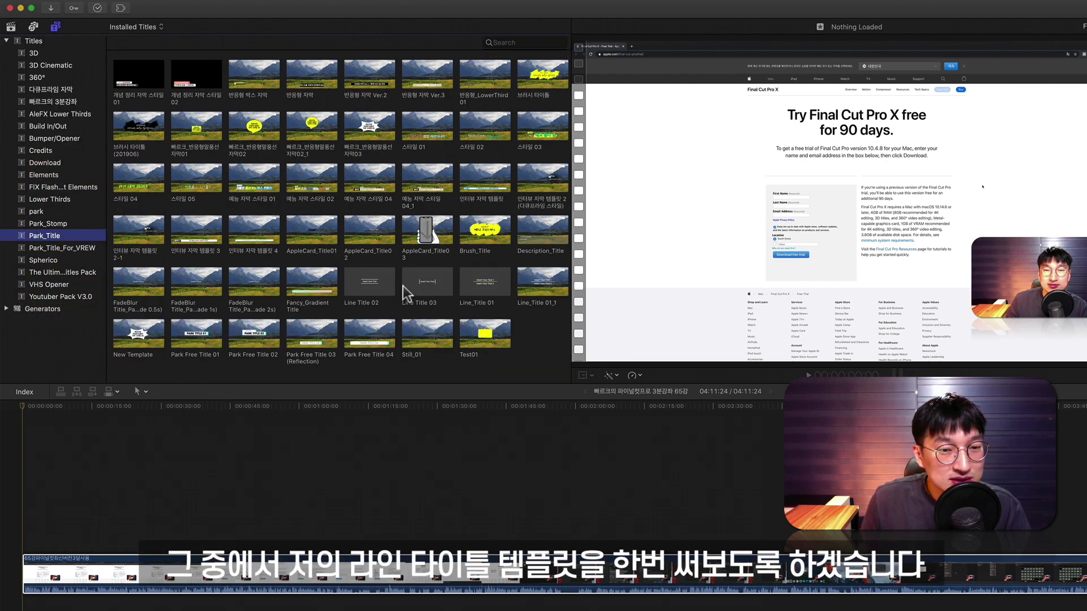
{"action": "left_click_drag", "start_coordinate": [491, 285], "coordinate": [43, 532]}
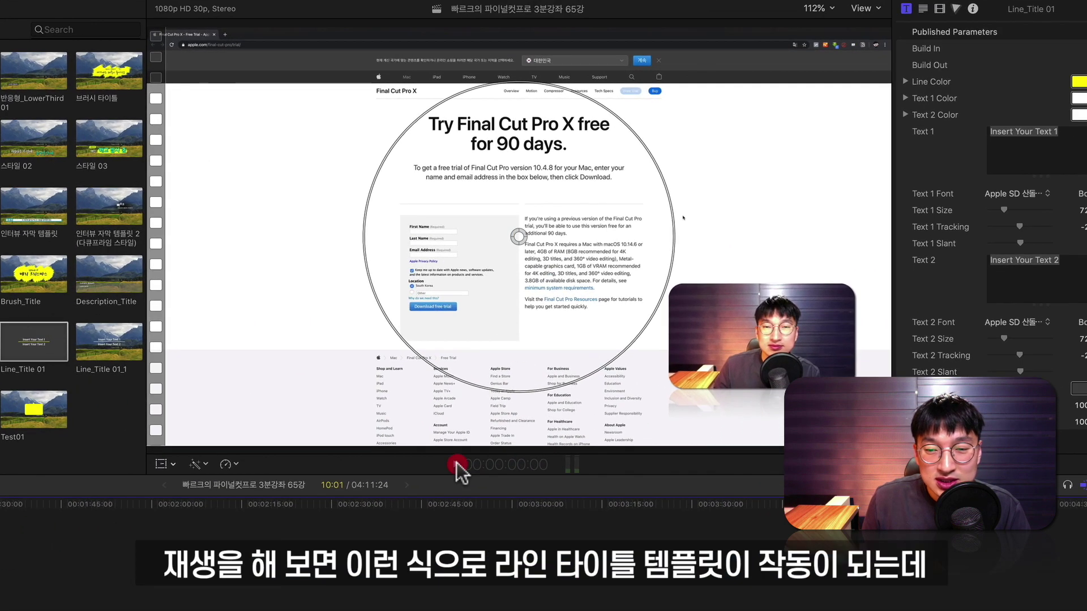
Play the title's opening animation and replace its Text 1 with 빠르크의 파이널컷프로 3분강좌
{"action": "left_click", "coordinate": [687, 405]}
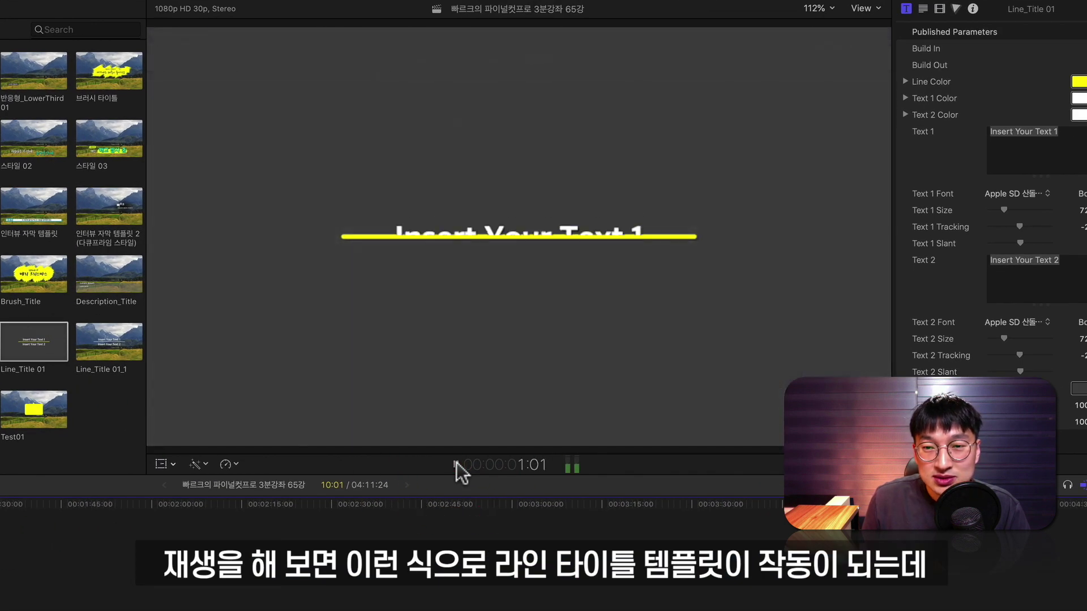
{"action": "left_click", "coordinate": [457, 463]}
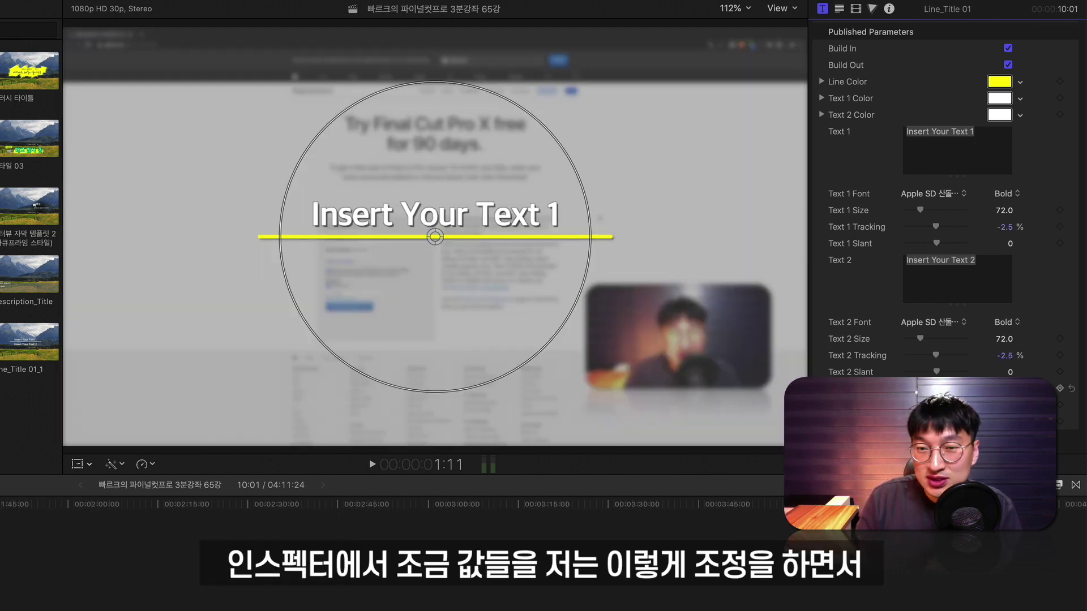
{"action": "triple_click", "coordinate": [984, 138]}
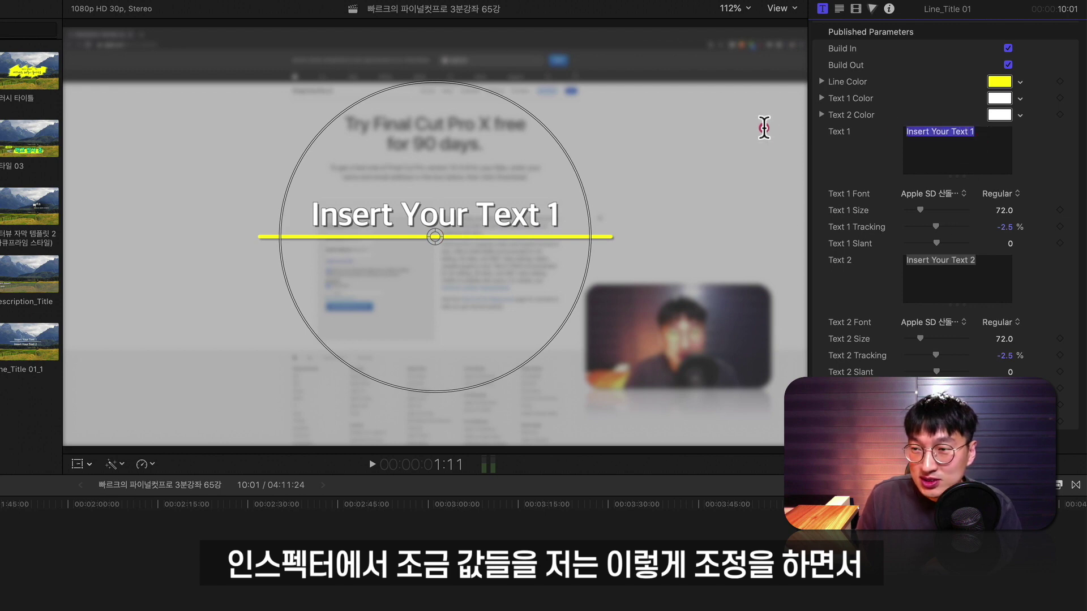
{"action": "type", "text": "빠르크의 파이널컷프로 3분강좌"}
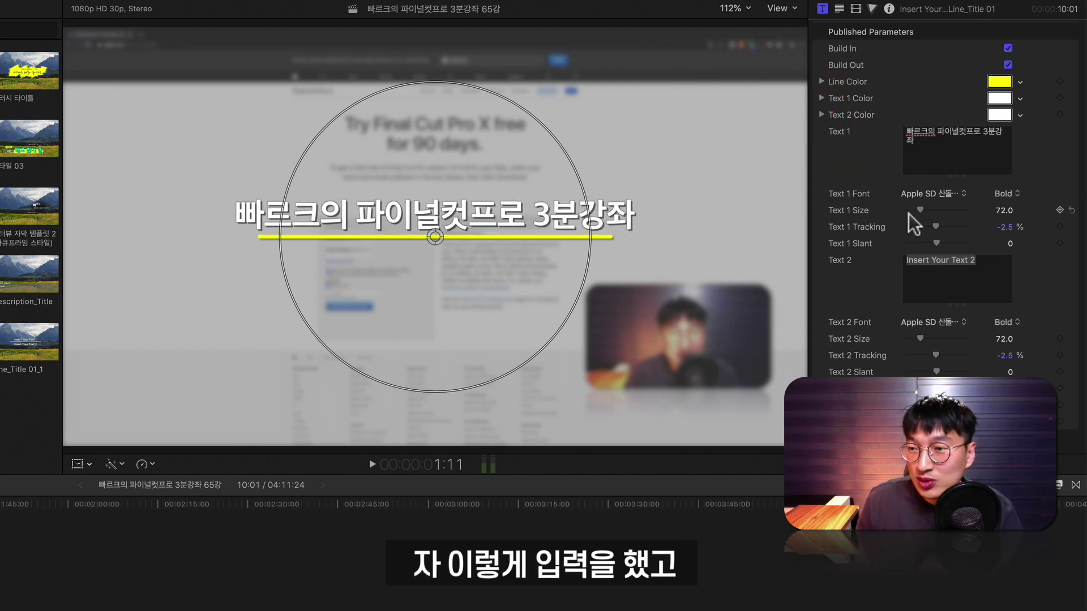
Reduce the title's text size, set Text 2 to 65강 파이널컷프로 10.4.8 무료 사용 가능, and play back the result
{"action": "left_click_drag", "start_coordinate": [1001, 212], "coordinate": [972, 212]}
{"action": "type", "text": "65강 파이널컷프로 10.4.8 무료 사용 가능"}
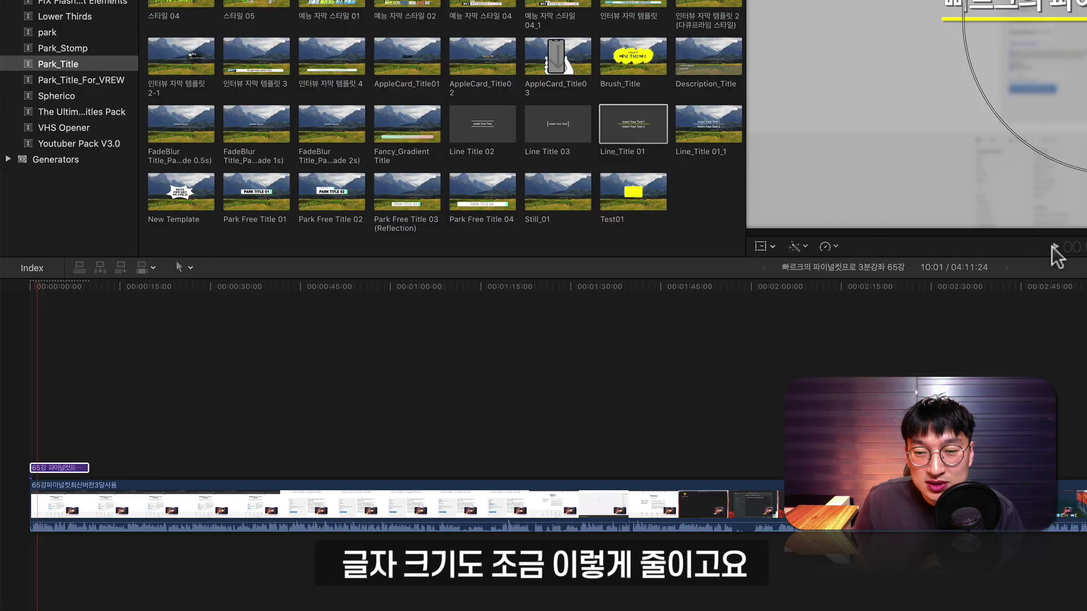
{"action": "left_click", "coordinate": [372, 464]}
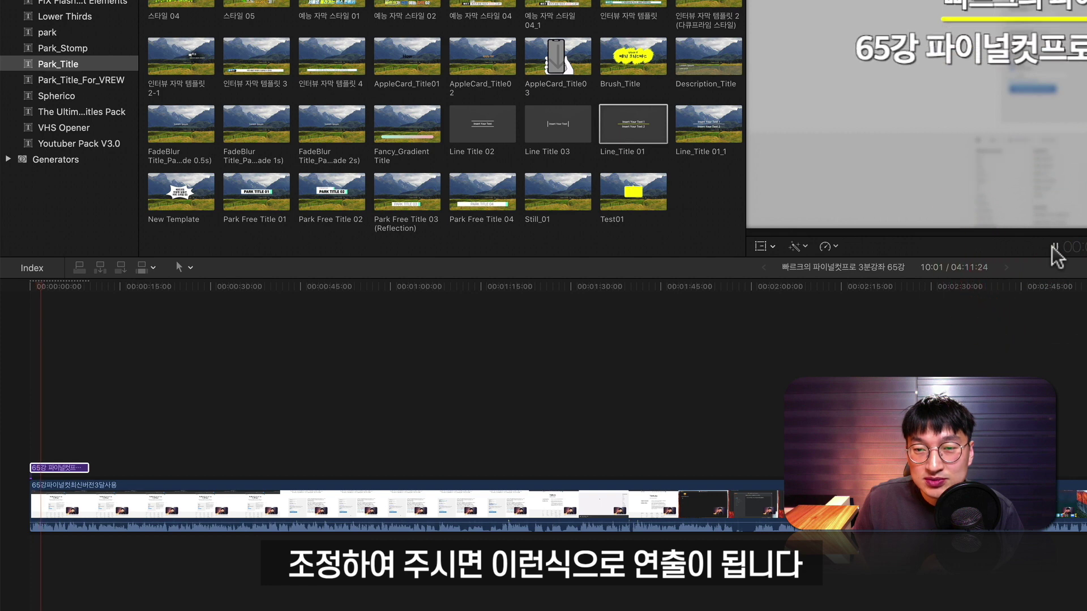
{"action": "left_click", "coordinate": [1053, 246]}
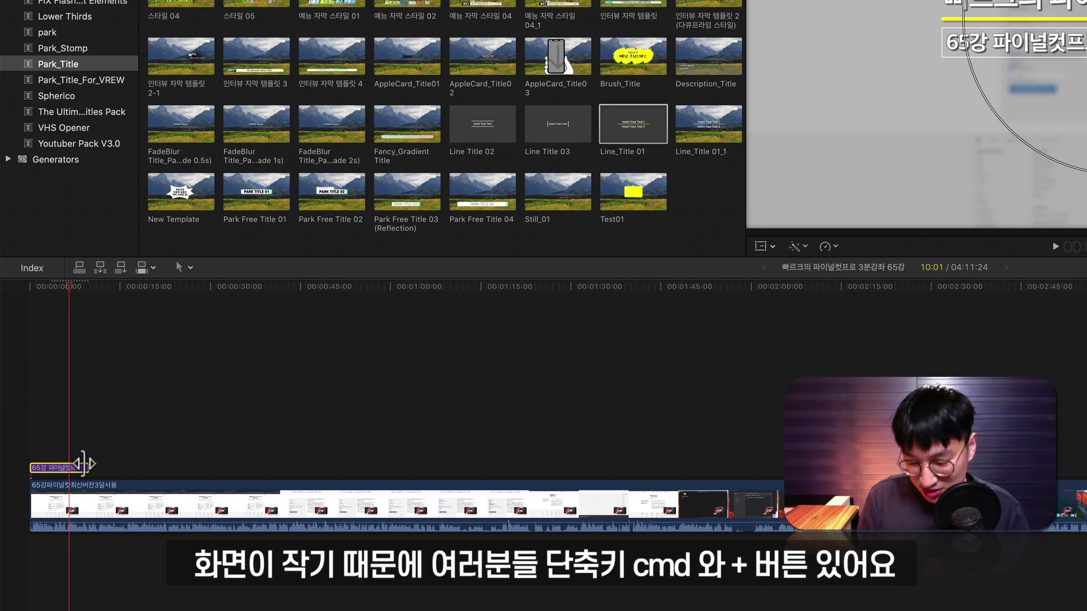
Magnify and shrink the timeline around the title clip, also using the zoom control in the clip appearance options
{"action": "key", "text": "super+equal"}
{"action": "key", "text": "super+equal"}
{"action": "key", "text": "super+equal"}
{"action": "key", "text": "super+equal"}
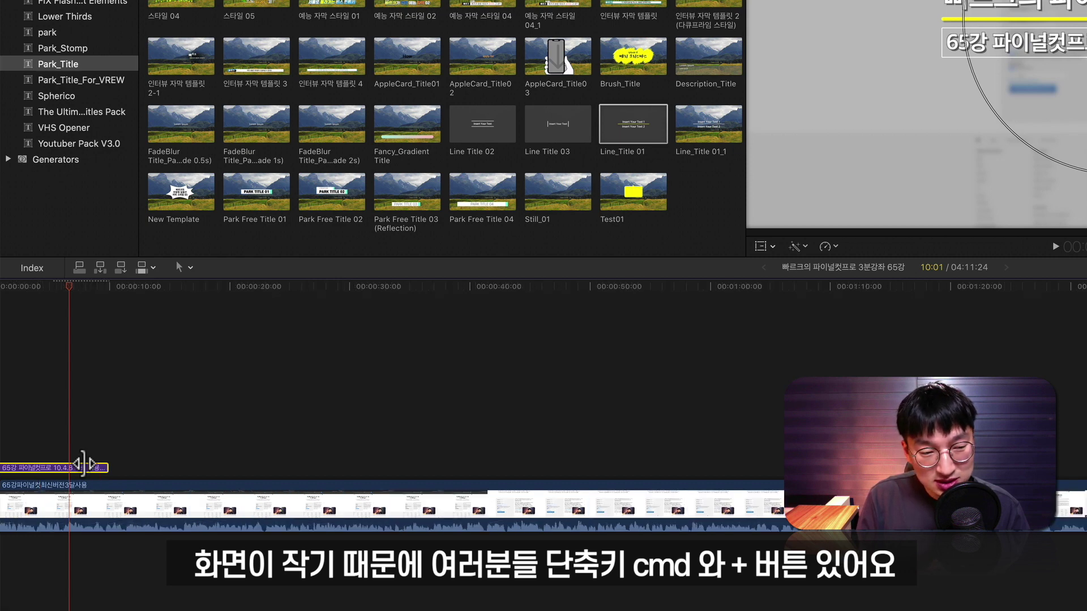
{"action": "scroll", "coordinate": [85, 470], "scroll_direction": "left", "scroll_amount": 10}
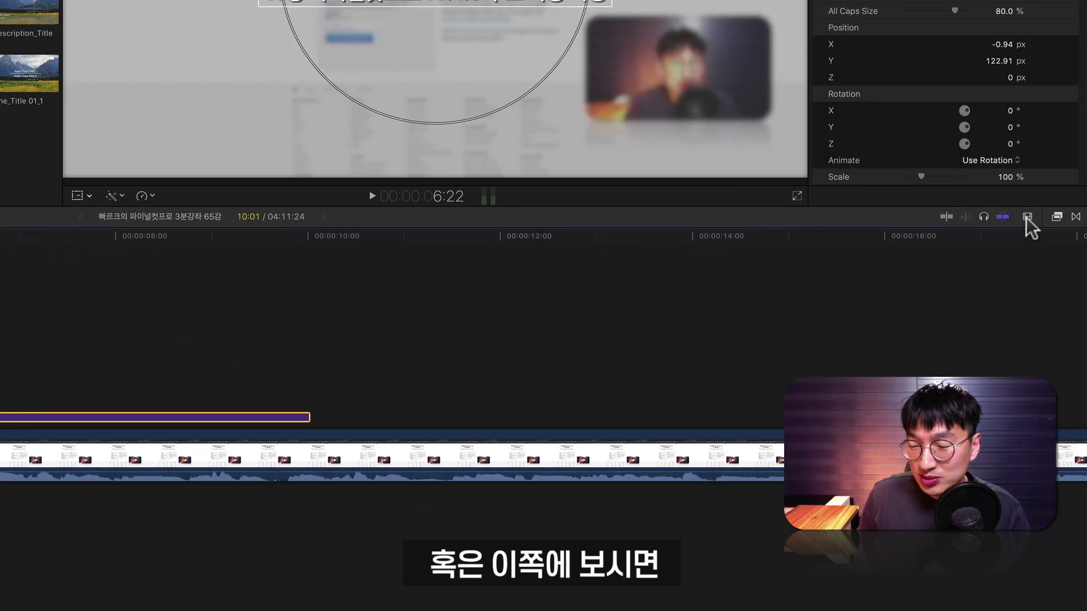
{"action": "left_click", "coordinate": [1026, 217]}
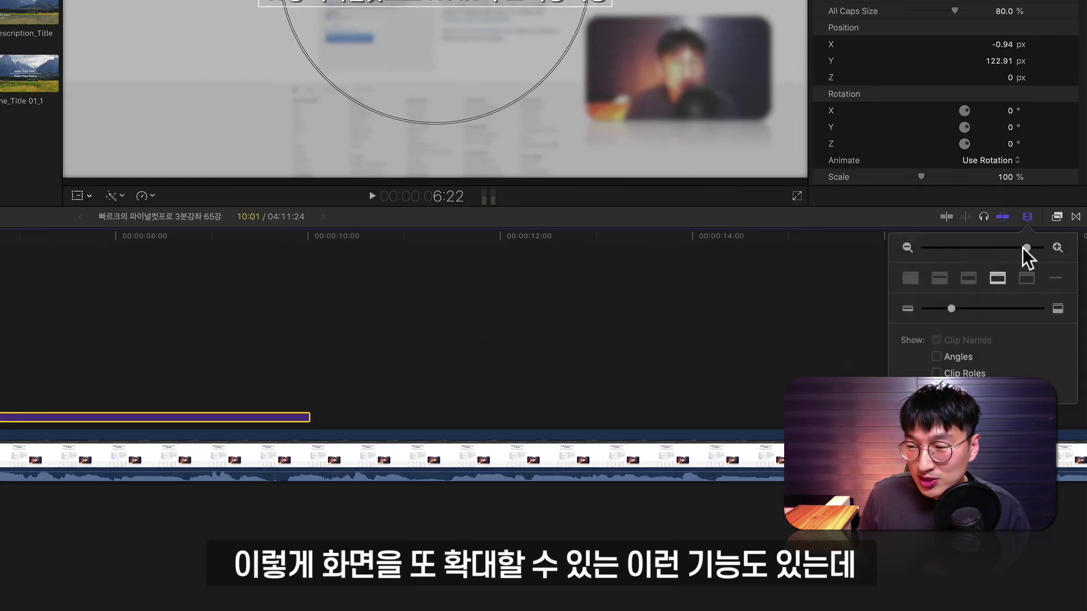
{"action": "mouse_move", "coordinate": [1023, 247]}
{"action": "left_mouse_down"}
{"action": "mouse_move", "coordinate": [997, 250]}
{"action": "mouse_move", "coordinate": [1019, 246]}
{"action": "left_mouse_up"}
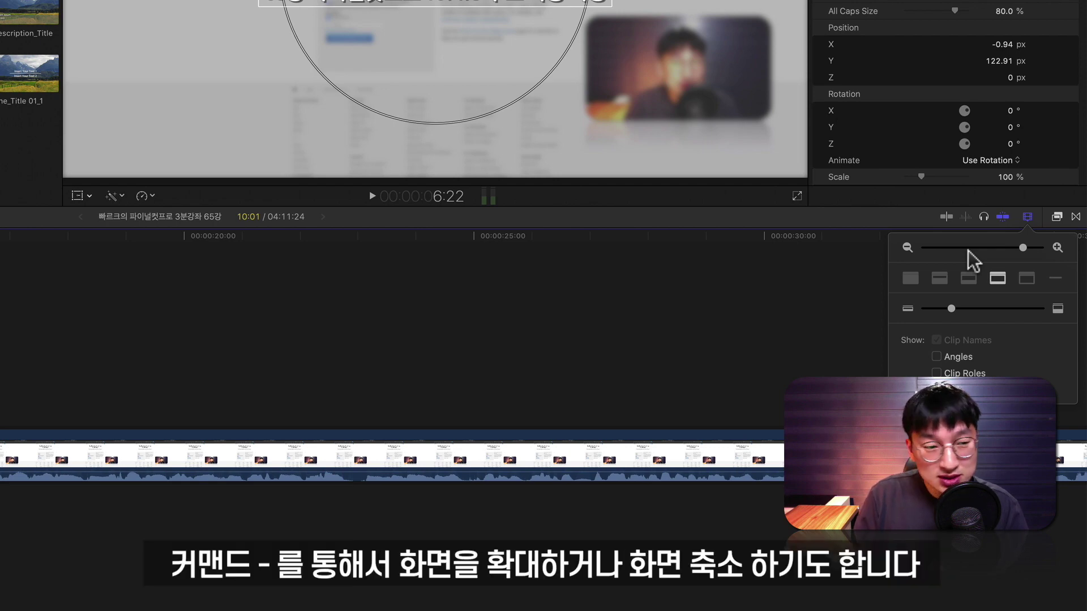
{"action": "key", "text": "super+minus"}
{"action": "key", "text": "super+minus"}
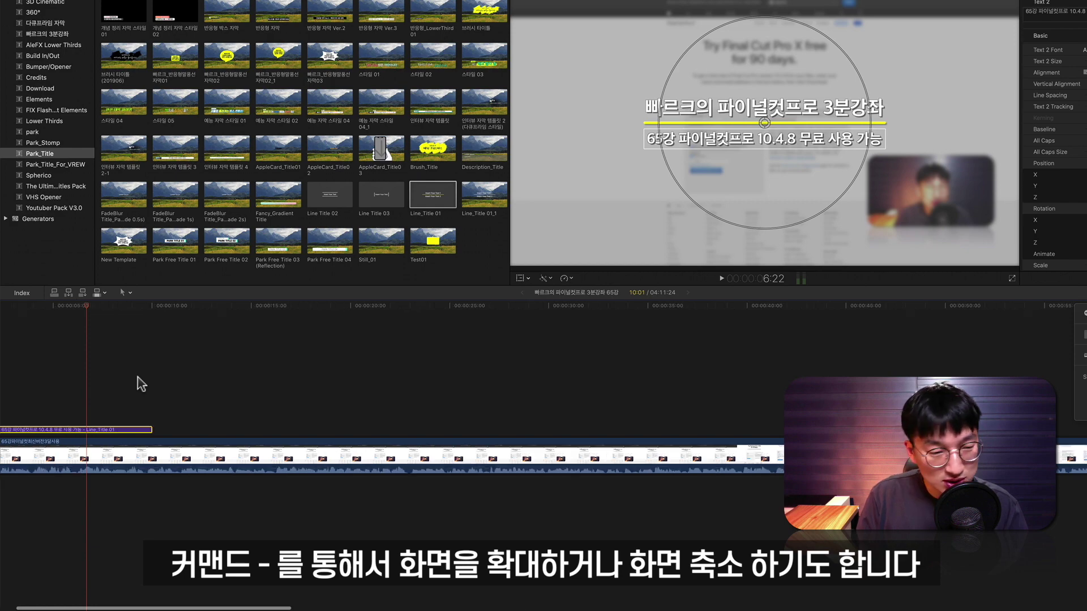
Trim the end of the title clip back to the playhead, giving it a duration of 06:22
{"action": "key", "text": "super+equal"}
{"action": "key", "text": "super+equal"}
{"action": "key", "text": "super+equal"}
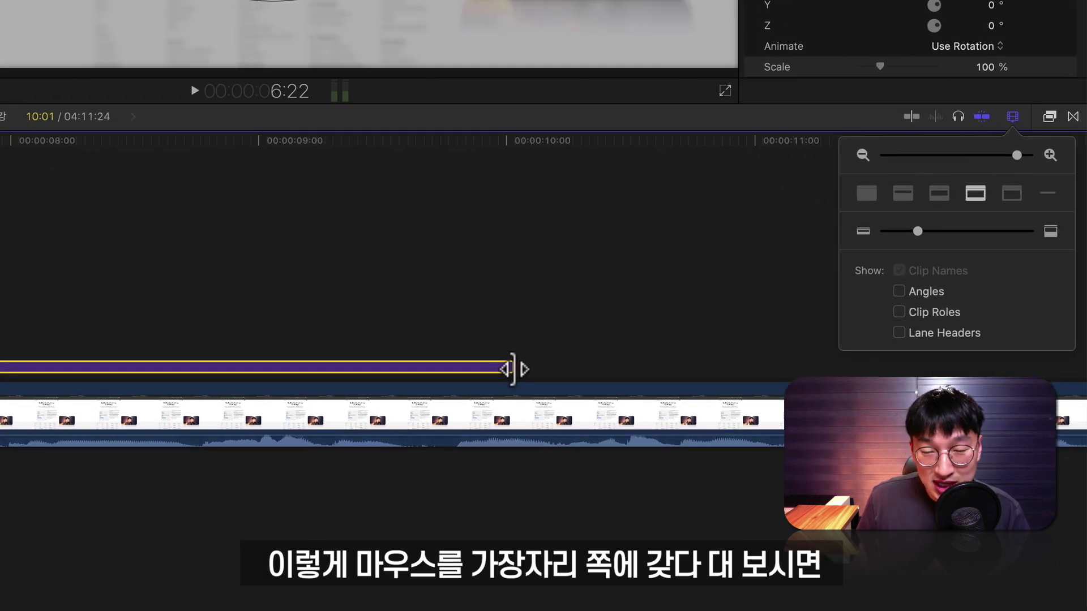
{"action": "left_click_drag", "start_coordinate": [512, 369], "coordinate": [0, 358]}
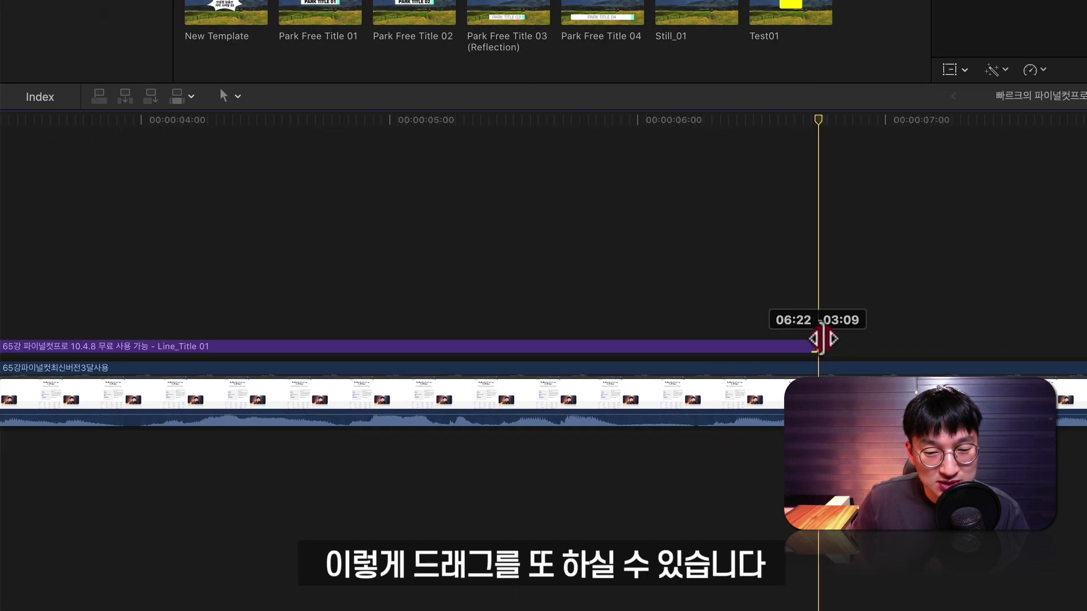
Undo the last trim made to the end of the title clip
{"action": "left_click_drag", "start_coordinate": [823, 338], "coordinate": [825, 342]}
{"action": "key", "text": "super+z"}
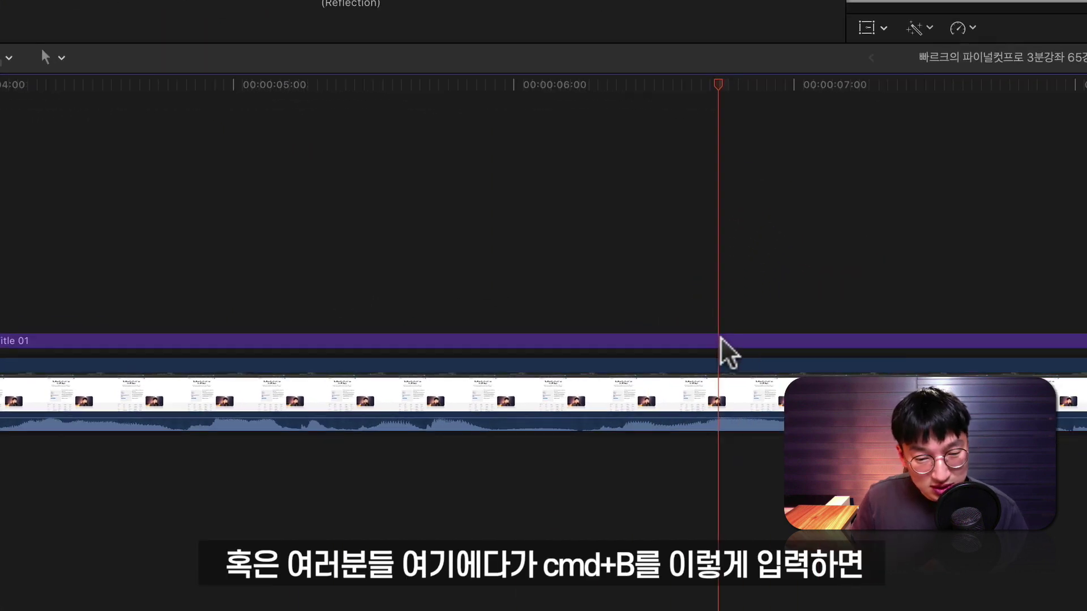
Split the title clip at the playhead and delete the part after the cut
{"action": "left_click", "coordinate": [722, 340]}
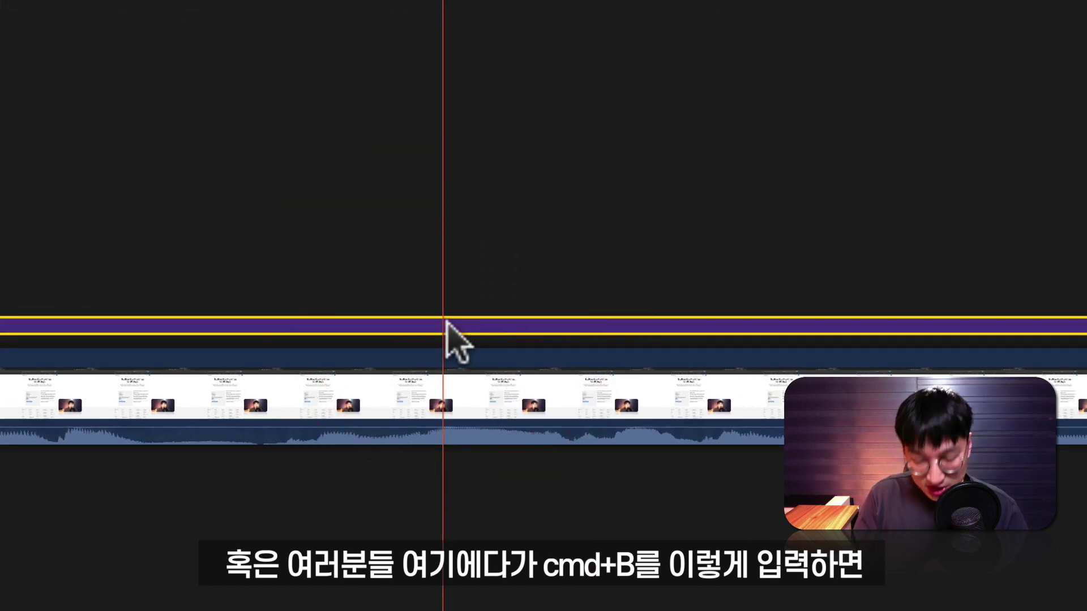
{"action": "key", "text": "super+b"}
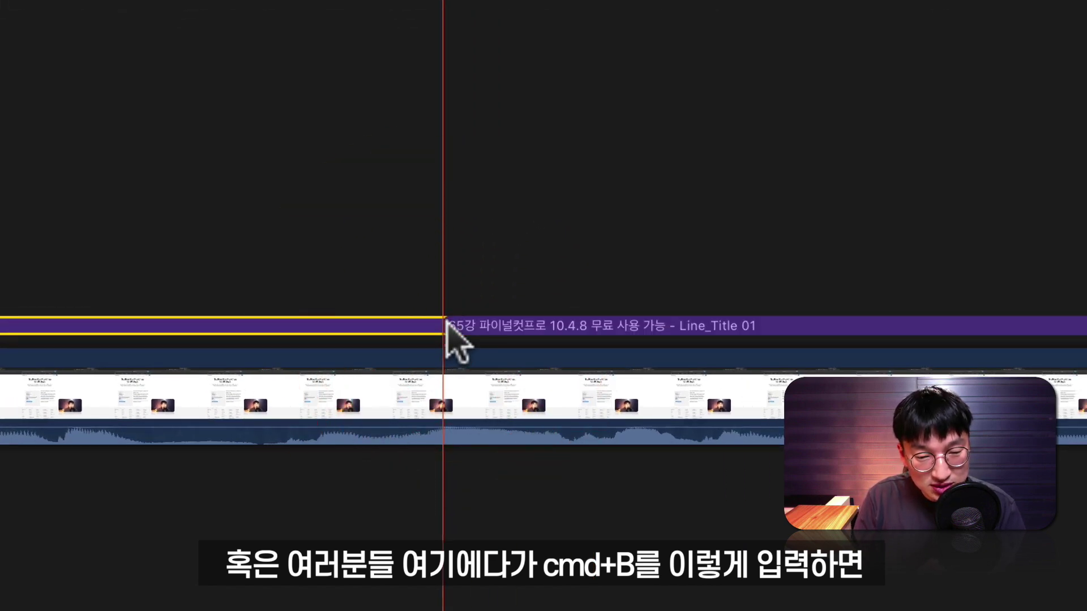
{"action": "left_click", "coordinate": [470, 327]}
{"action": "left_click", "coordinate": [380, 327]}
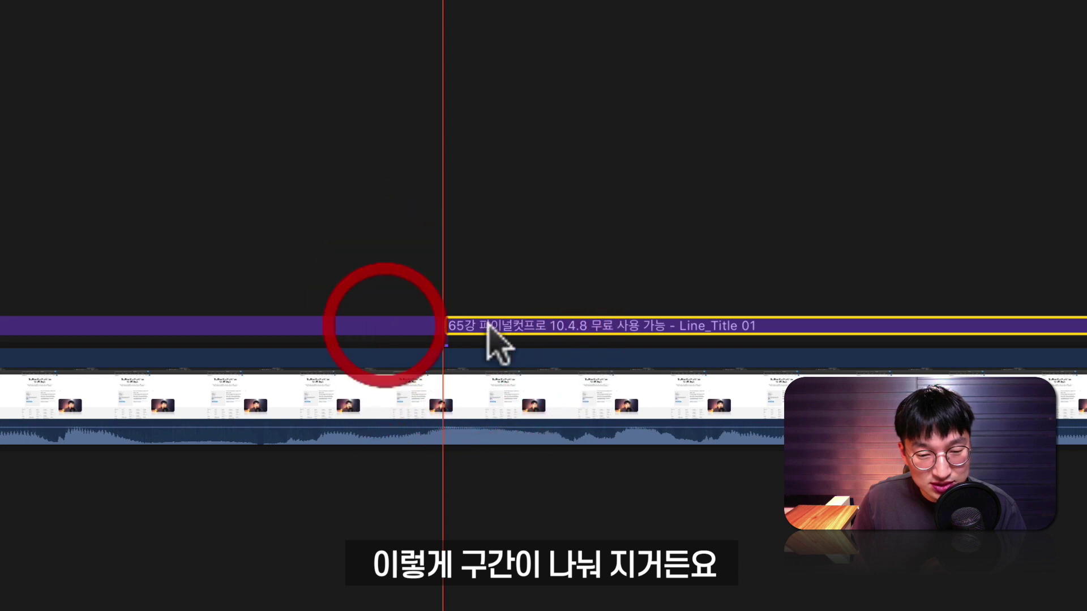
{"action": "left_click", "coordinate": [560, 326]}
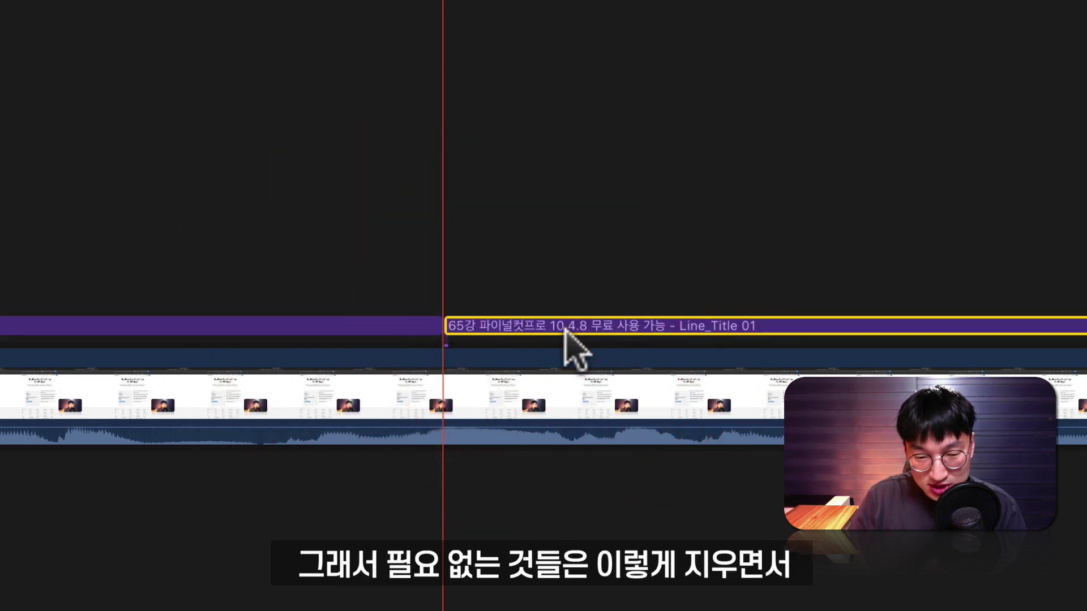
{"action": "key", "text": "Delete"}
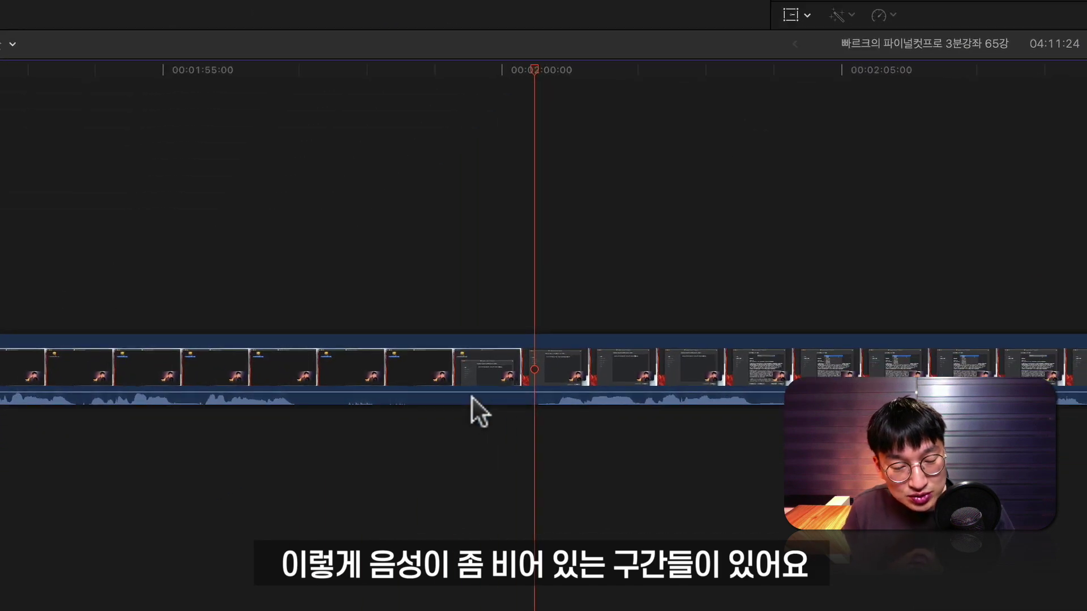
Split the main clip at the silent section just after 00:02:00:00 and trim the first part's end back to about 00:01:57
{"action": "left_click", "coordinate": [538, 375]}
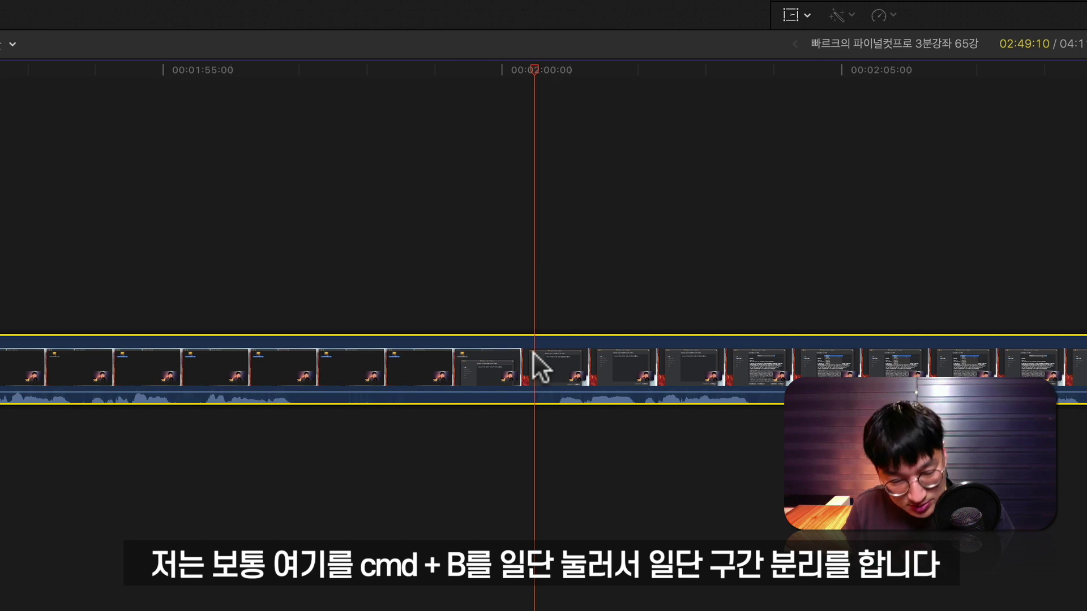
{"action": "key", "text": "super+b"}
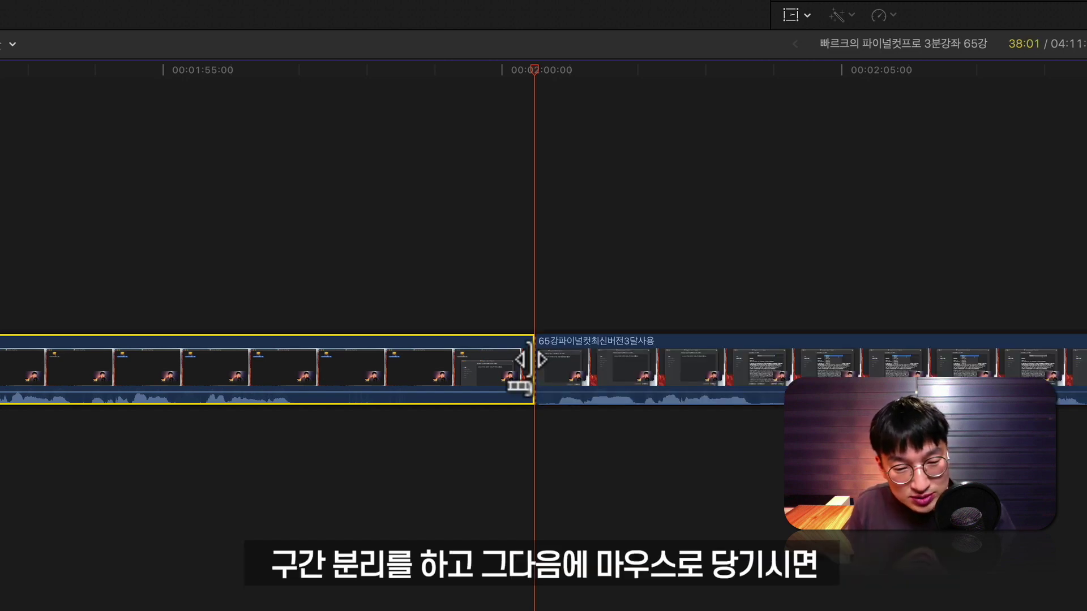
{"action": "left_click", "coordinate": [529, 360]}
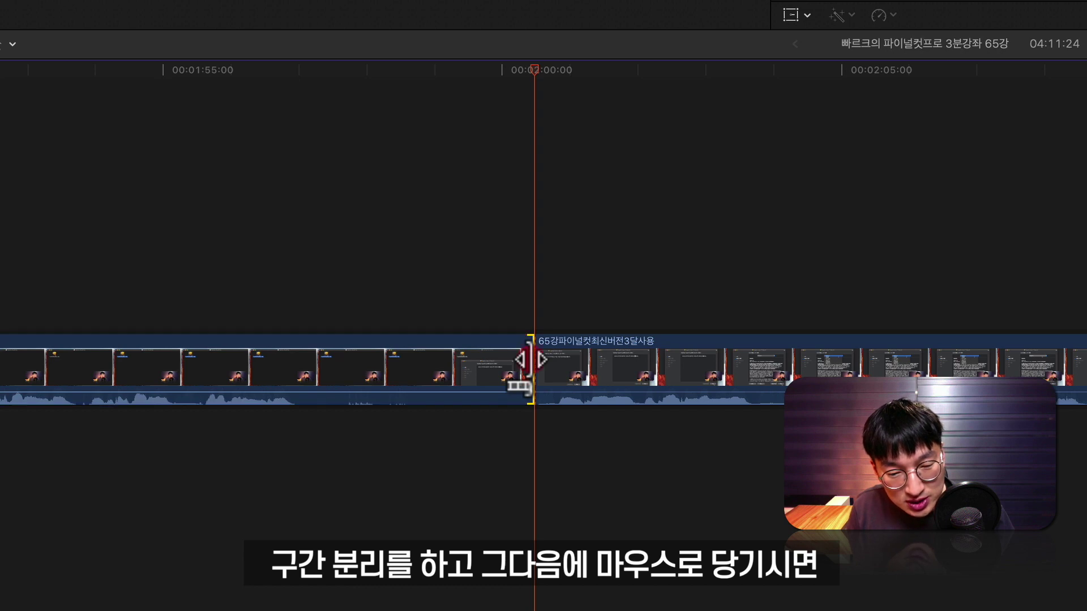
{"action": "left_click_drag", "start_coordinate": [529, 360], "coordinate": [301, 357]}
{"action": "left_click", "coordinate": [270, 67]}
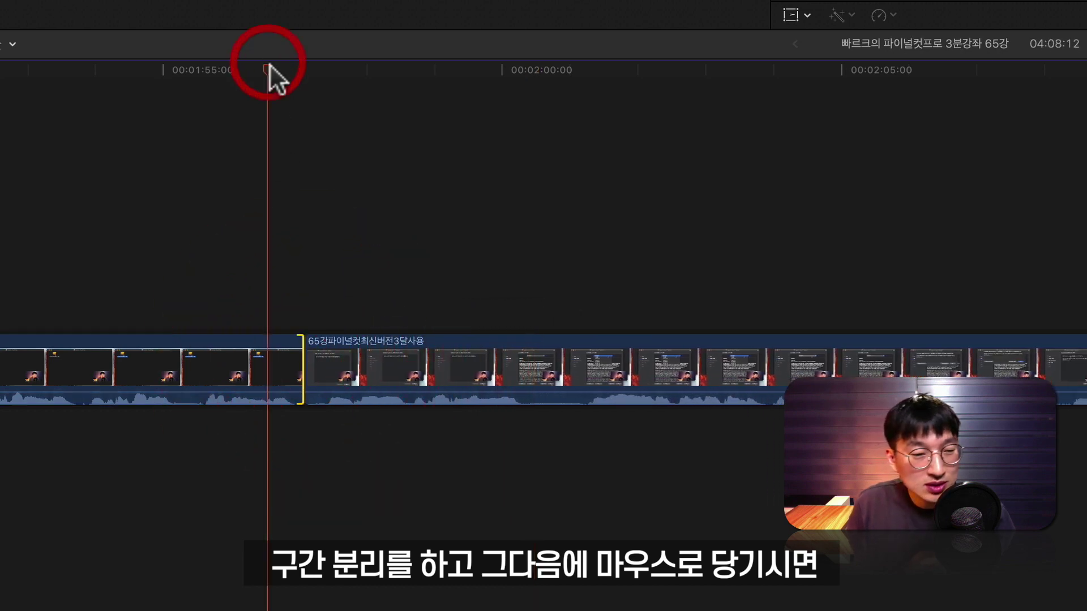
{"action": "left_click", "coordinate": [281, 66]}
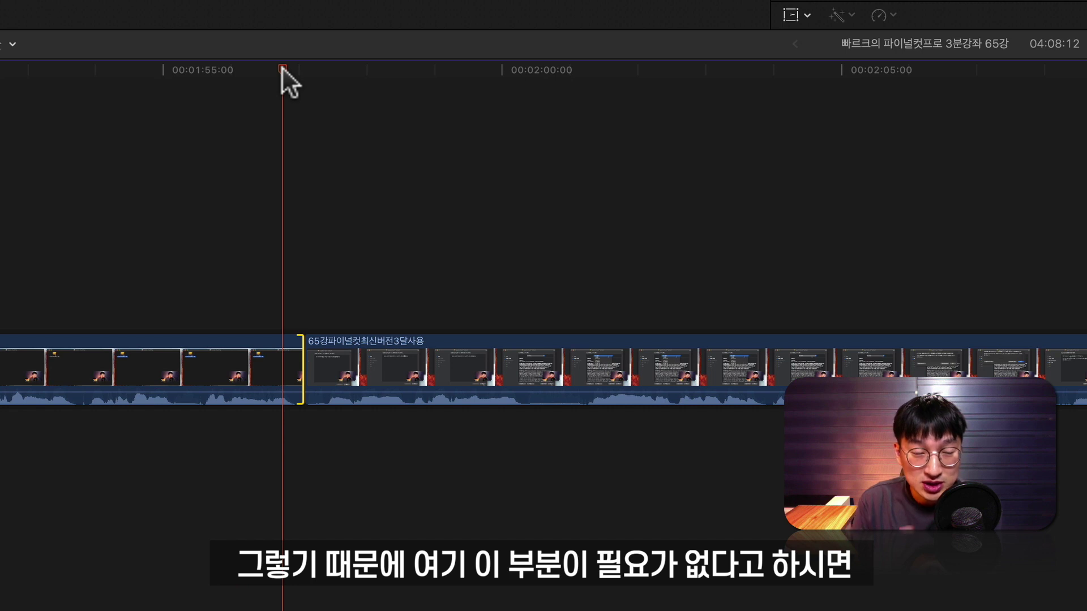
Undo the last trim and trim the end of the clip before the cut back over the silent section again
{"action": "key", "text": "super+z"}
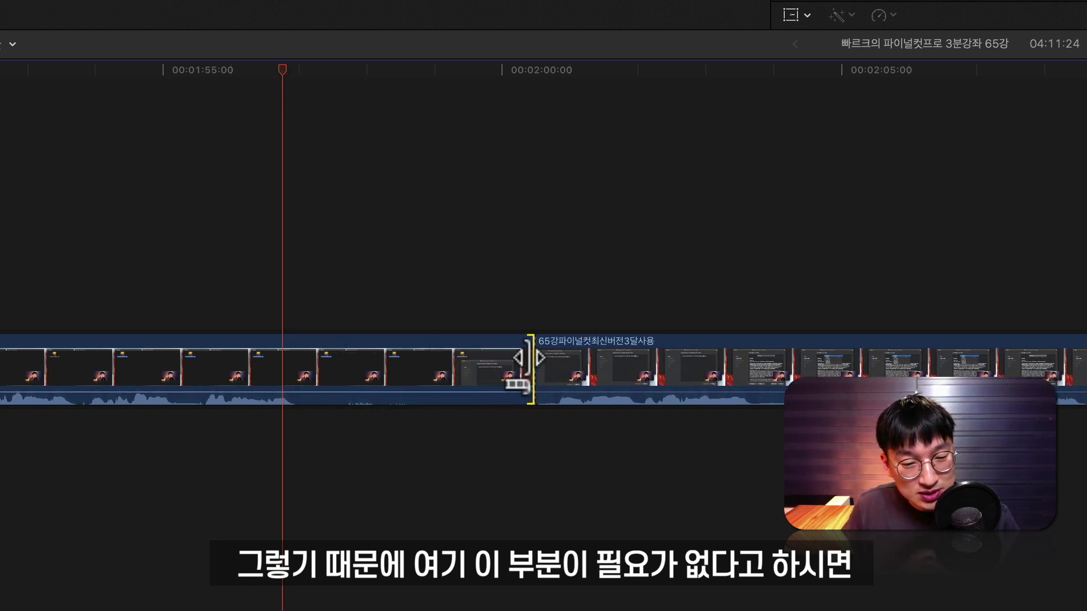
{"action": "left_click_drag", "start_coordinate": [529, 362], "coordinate": [300, 360]}
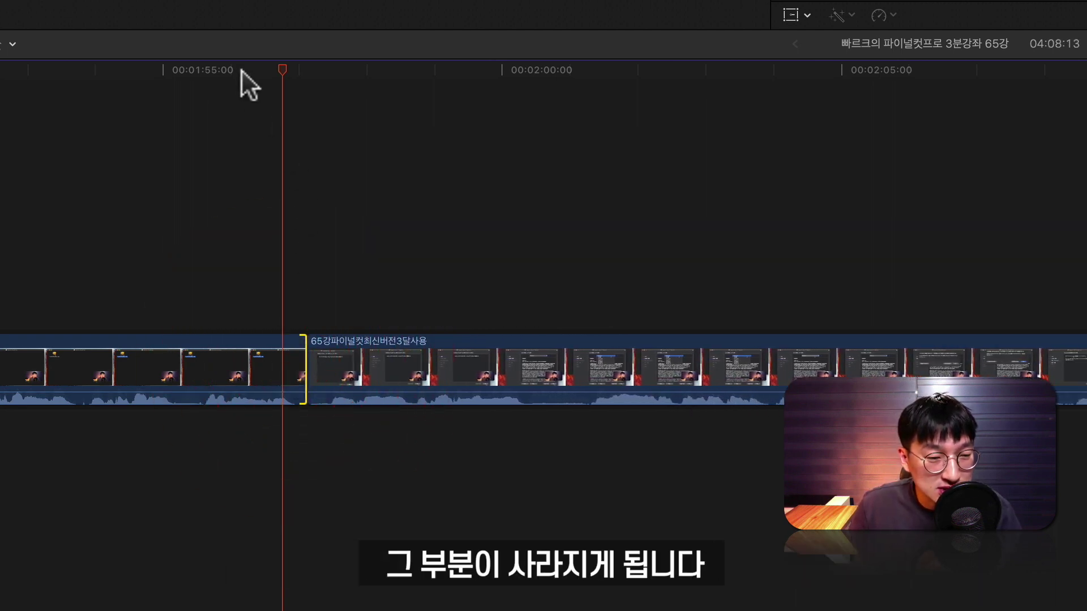
{"action": "left_click", "coordinate": [205, 70]}
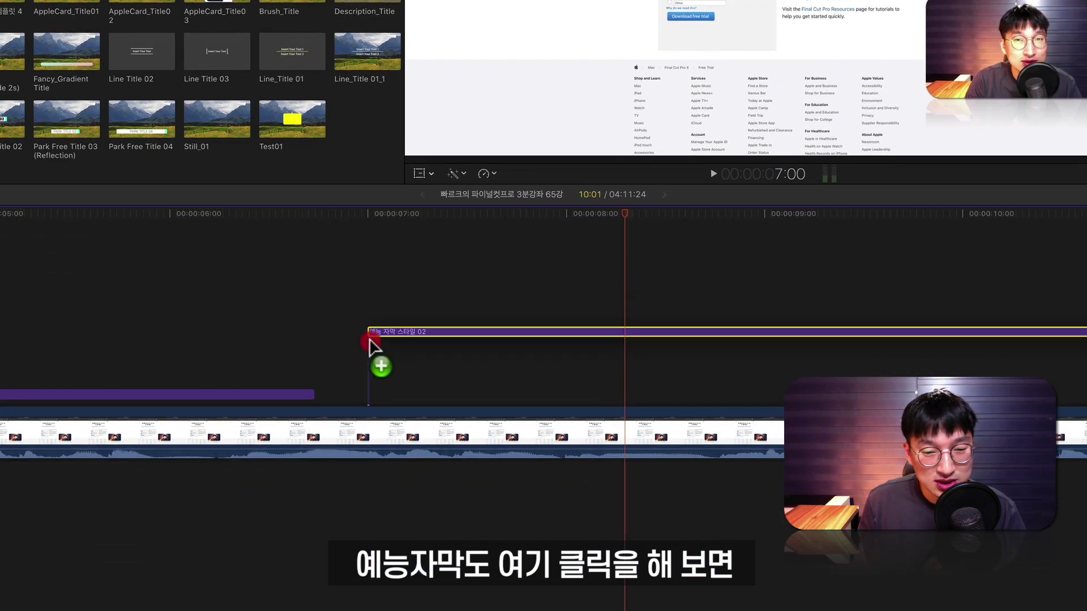
Add the 예능 자막 스타일 02 title directly after the line title and show its published parameters
{"action": "left_click_drag", "start_coordinate": [369, 340], "coordinate": [317, 394]}
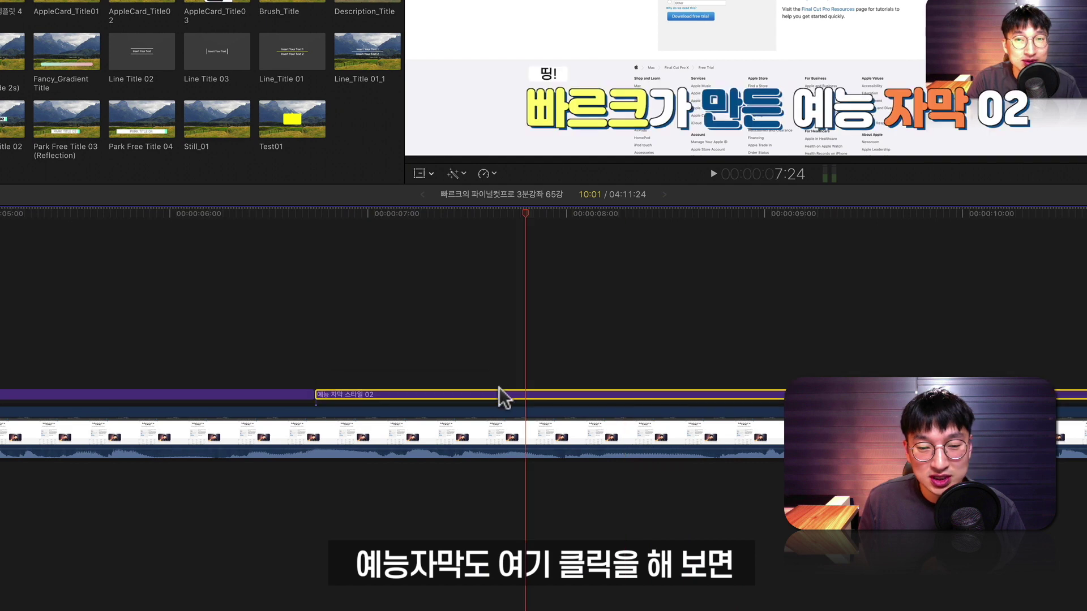
{"action": "left_click", "coordinate": [504, 395]}
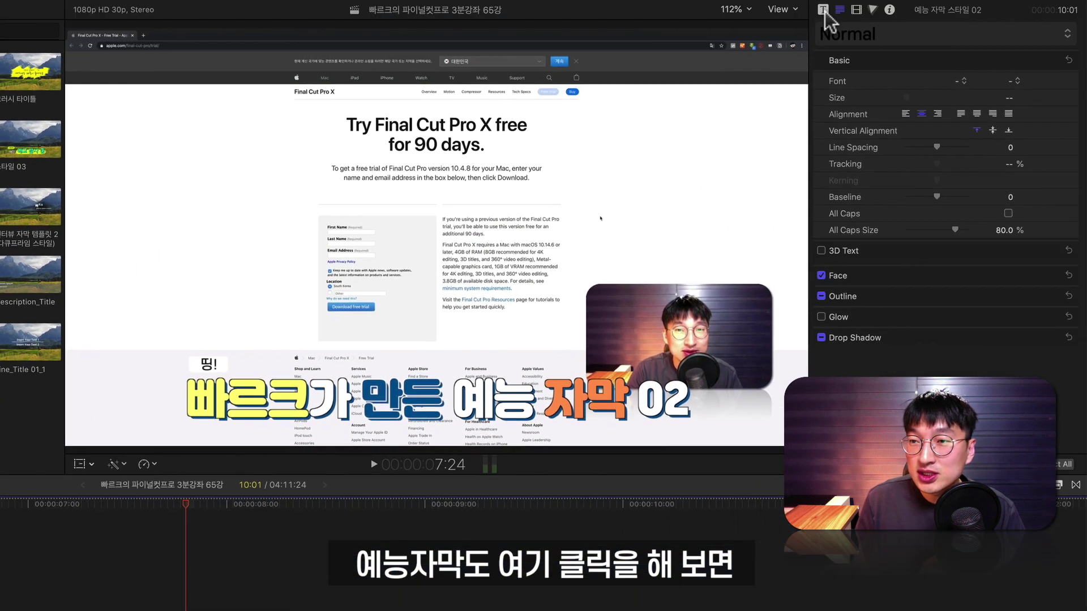
{"action": "left_click", "coordinate": [823, 10]}
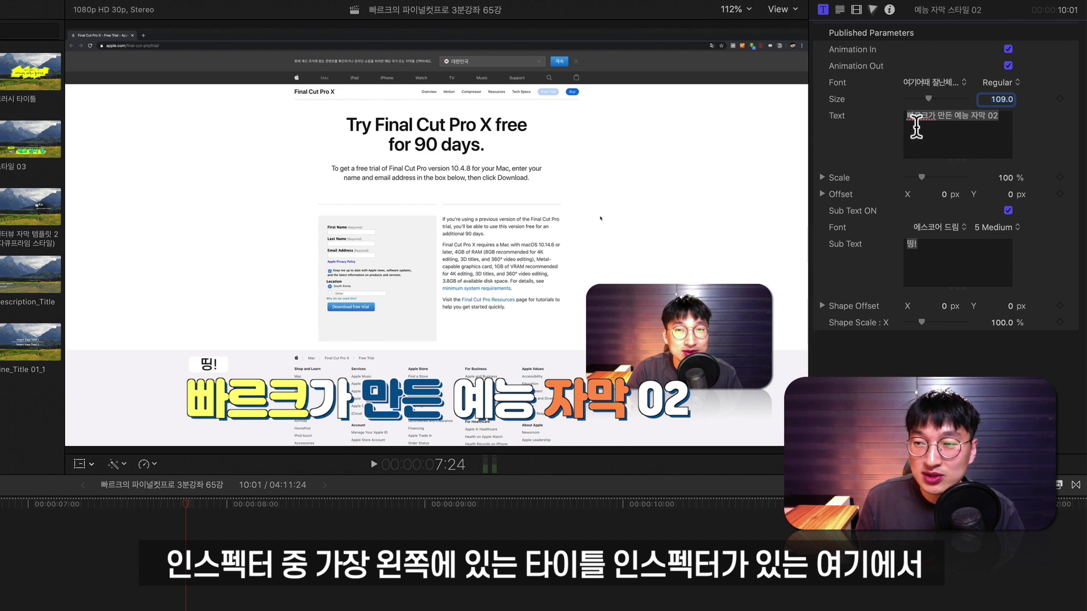
Change the new title's text to 파이널컷프로 10.4.8 무료 3달 사용 and its sub text to 와우!
{"action": "triple_click", "coordinate": [920, 118]}
{"action": "left_click", "coordinate": [912, 118]}
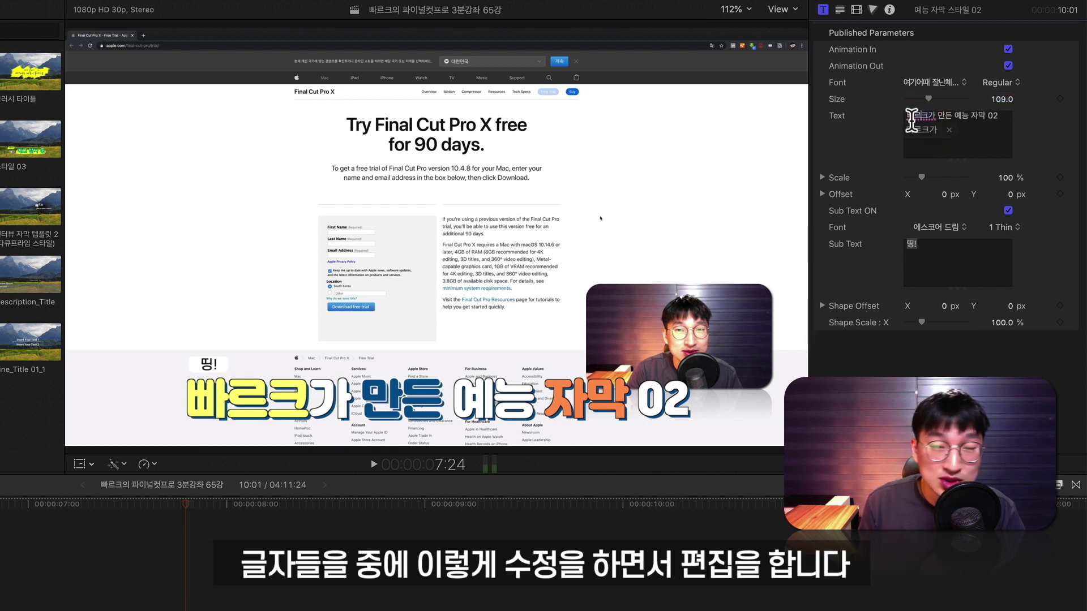
{"action": "type", "text": "파이널컷프로"}
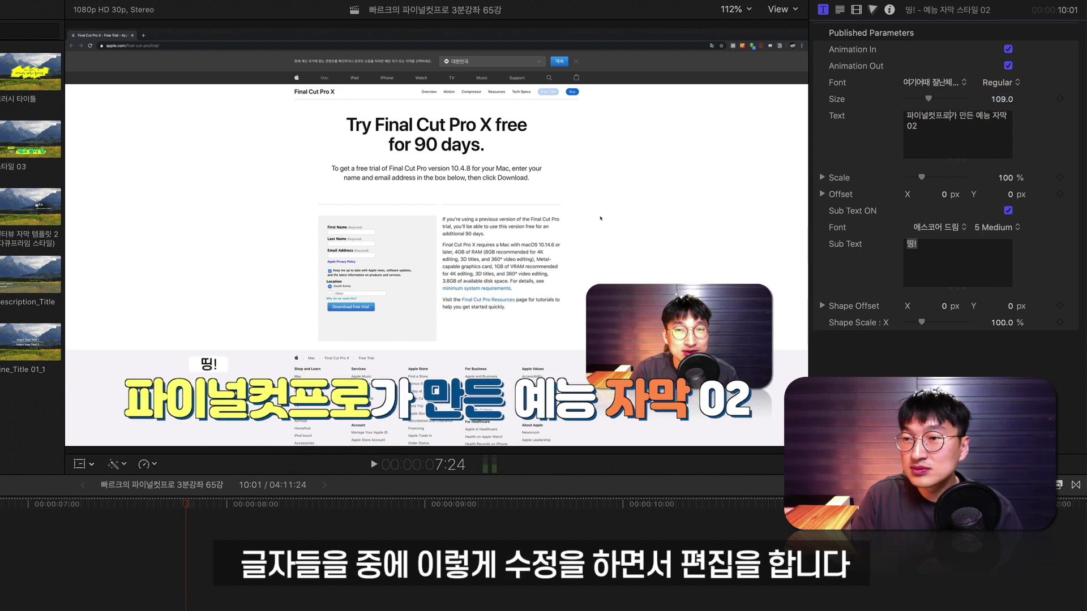
{"action": "key", "text": "Delete"}
{"action": "type", "text": "10.4.8"}
{"action": "key", "text": "shift+End"}
{"action": "type", "text": "무료 예3달 사용"}
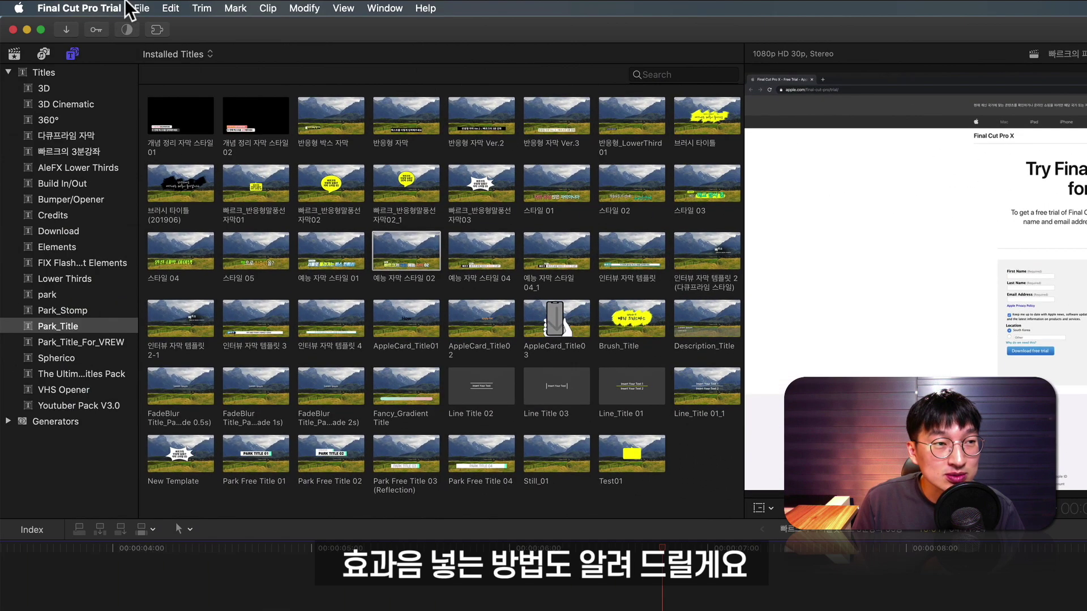
Start a media import and browse from the Desktop to the Music folder in the home directory
{"action": "left_click", "coordinate": [141, 8]}
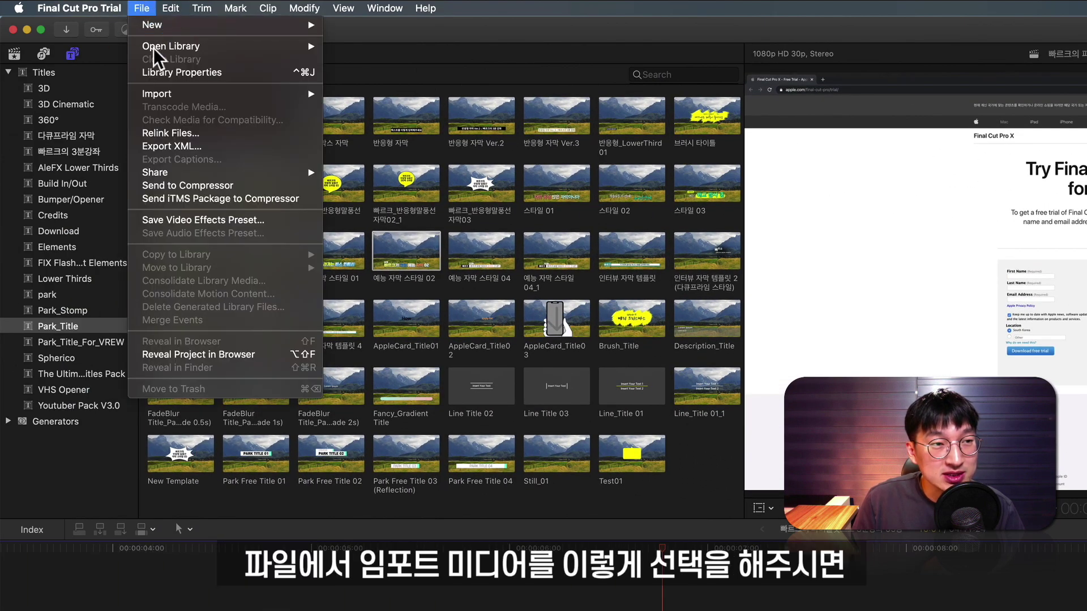
{"action": "mouse_move", "coordinate": [160, 95]}
{"action": "left_click", "coordinate": [368, 90]}
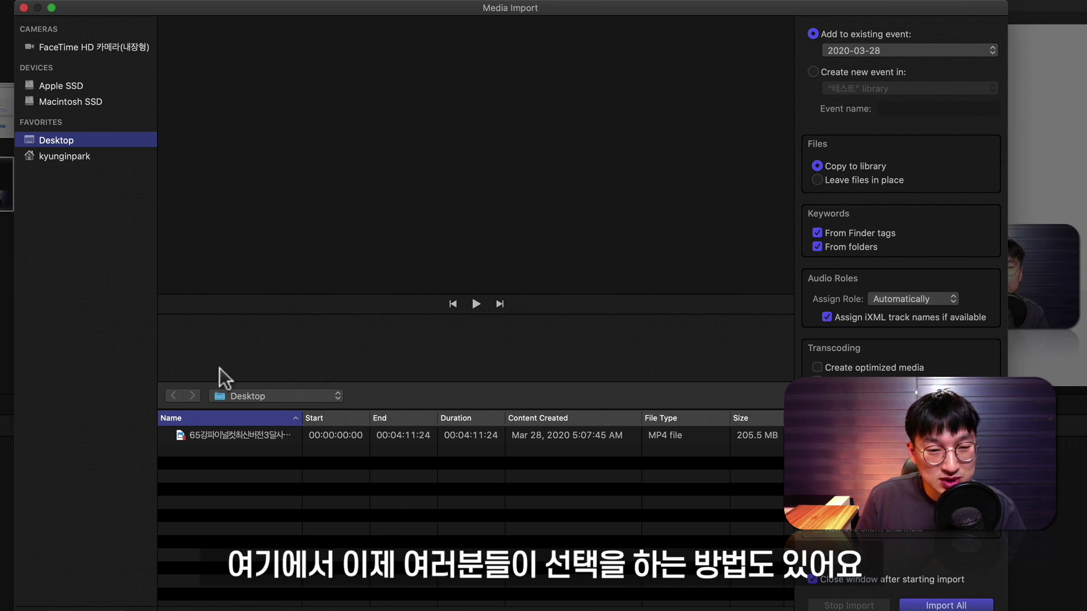
{"action": "left_click", "coordinate": [264, 396]}
{"action": "left_click", "coordinate": [270, 413]}
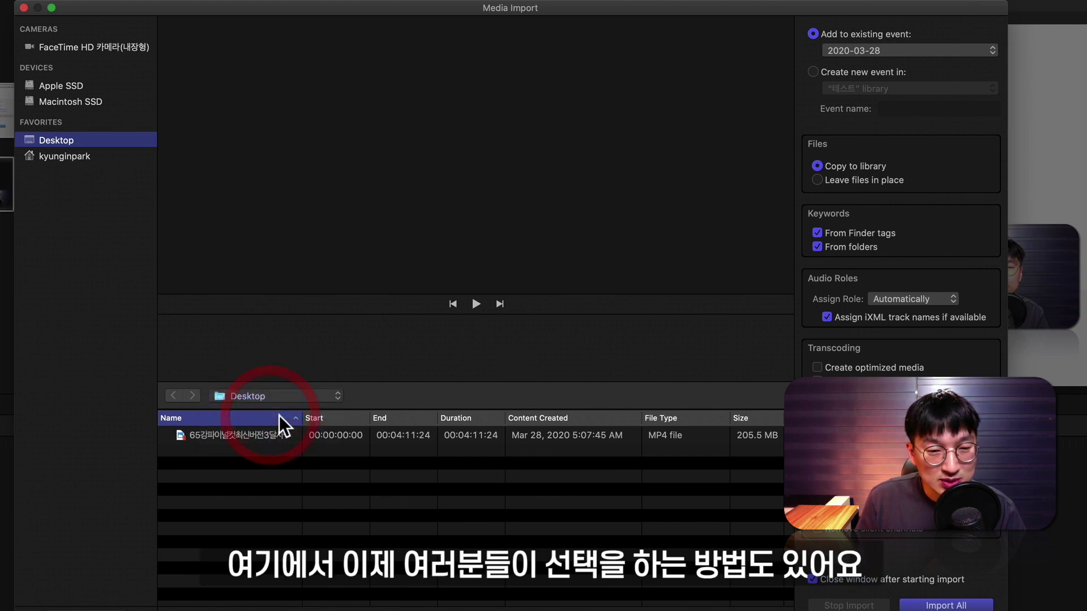
{"action": "scroll", "coordinate": [261, 487], "scroll_direction": "down", "scroll_amount": 3}
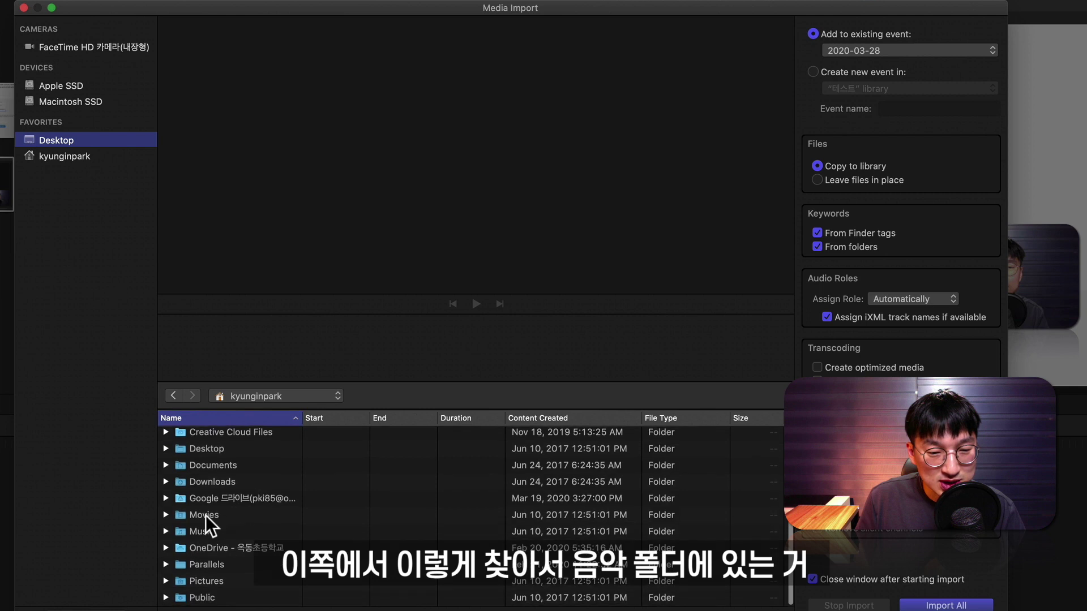
{"action": "double_click", "coordinate": [196, 533]}
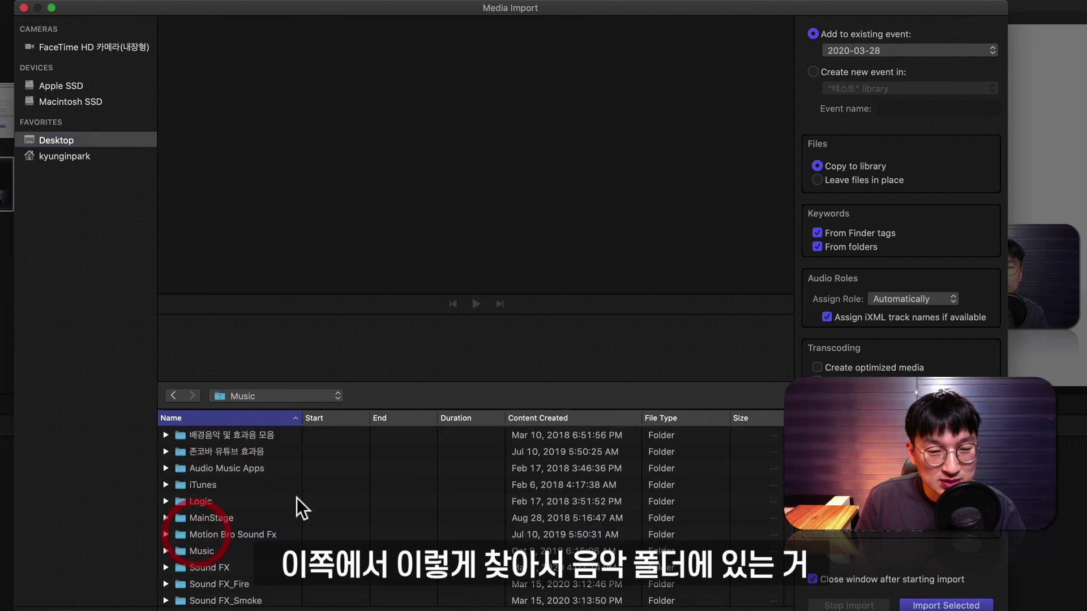
Import the sound effect 띠딩2.mp3 from the 존코바 유튜브 효과음 folder into the existing event 2020-03-28
{"action": "left_click", "coordinate": [246, 453]}
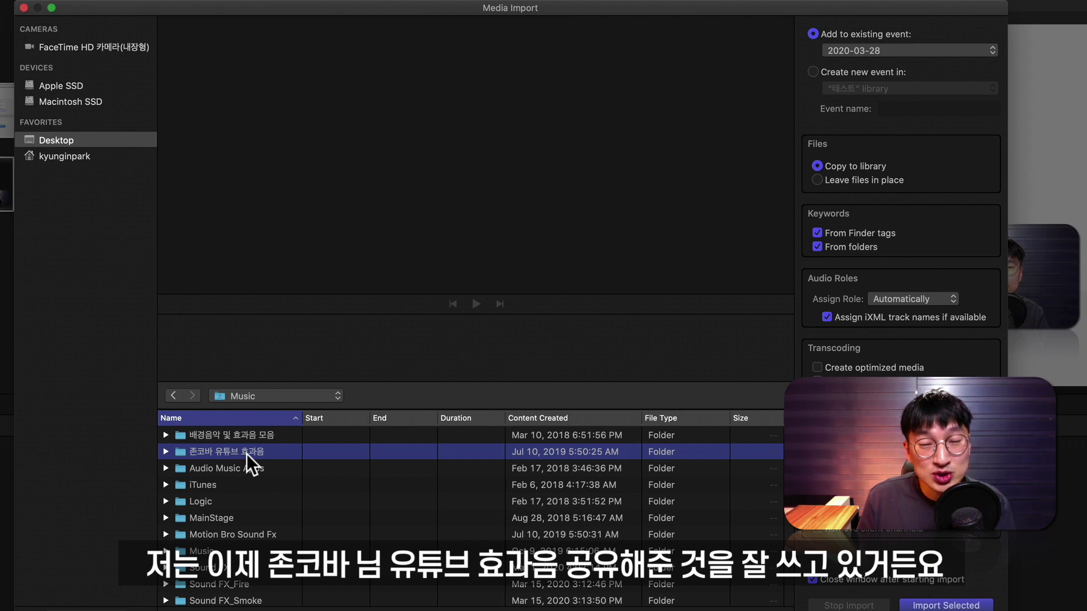
{"action": "double_click", "coordinate": [246, 454]}
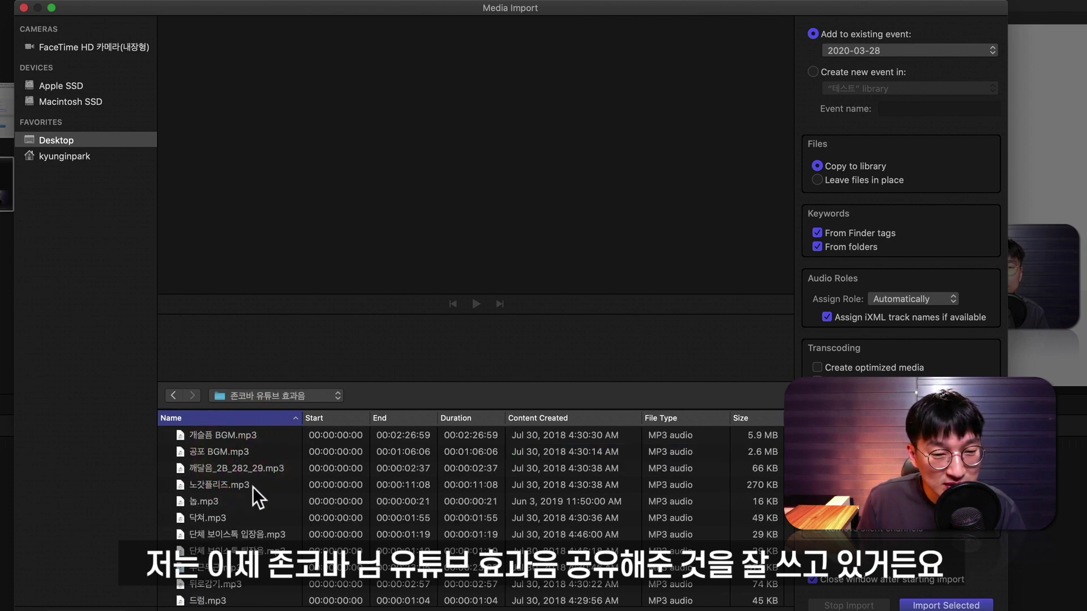
{"action": "scroll", "coordinate": [252, 487], "scroll_direction": "down", "scroll_amount": 5}
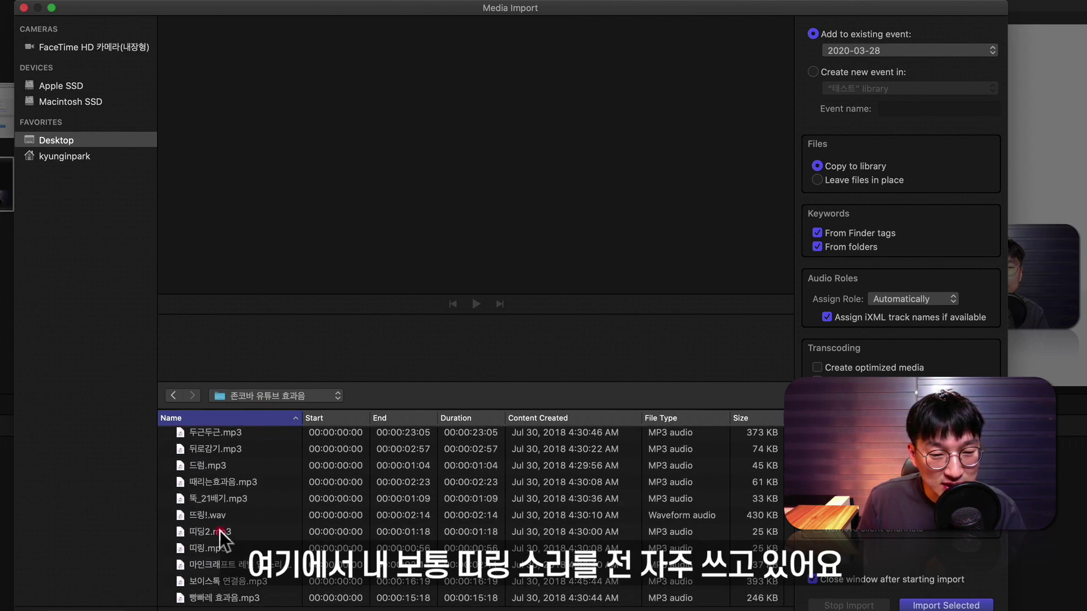
{"action": "left_click", "coordinate": [219, 531]}
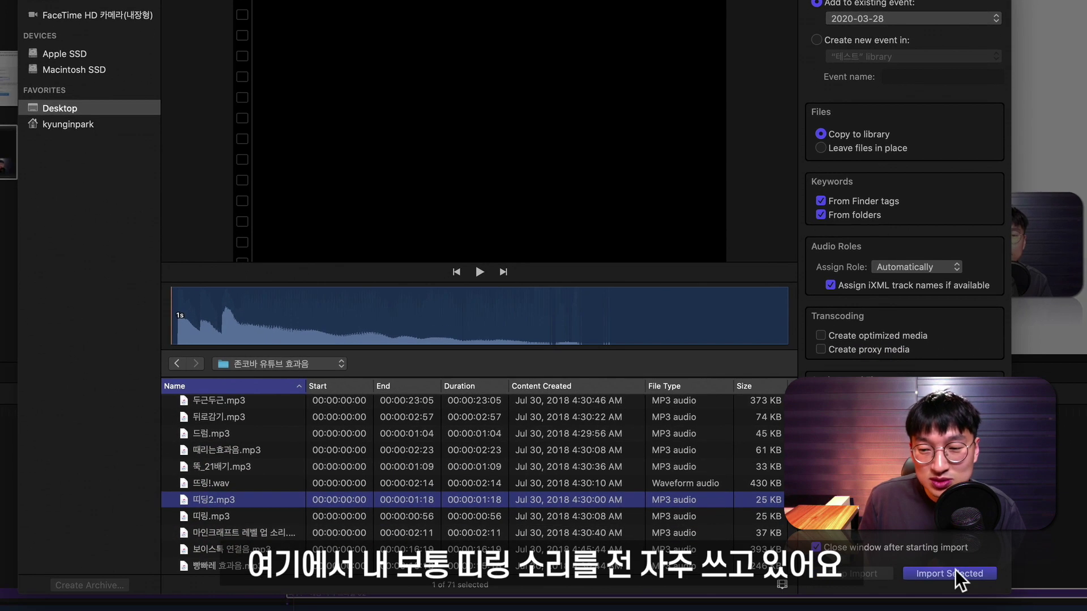
{"action": "left_click", "coordinate": [955, 572]}
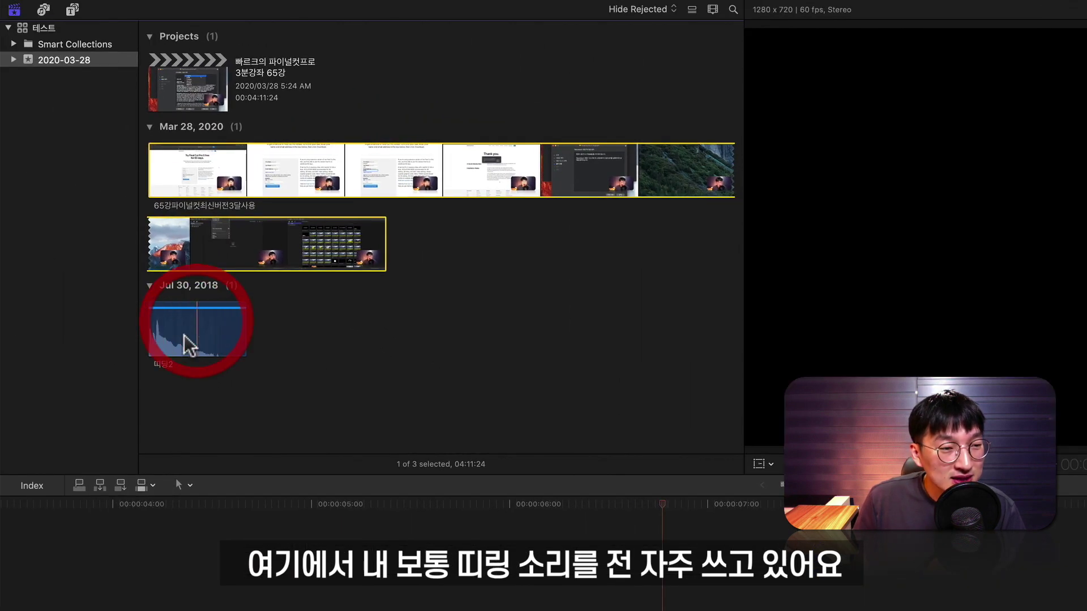
Place the 띠딩2 sound effect below the main clip, aligned with the start of the second title, and play it back
{"action": "left_click_drag", "start_coordinate": [184, 335], "coordinate": [449, 461]}
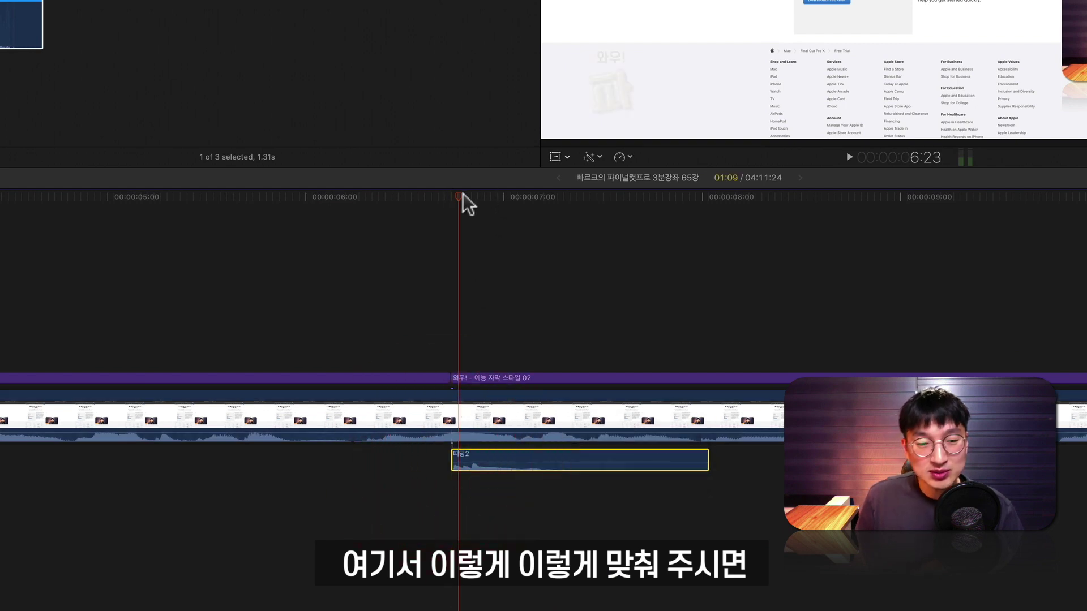
{"action": "left_click", "coordinate": [439, 197]}
{"action": "key", "text": "space"}
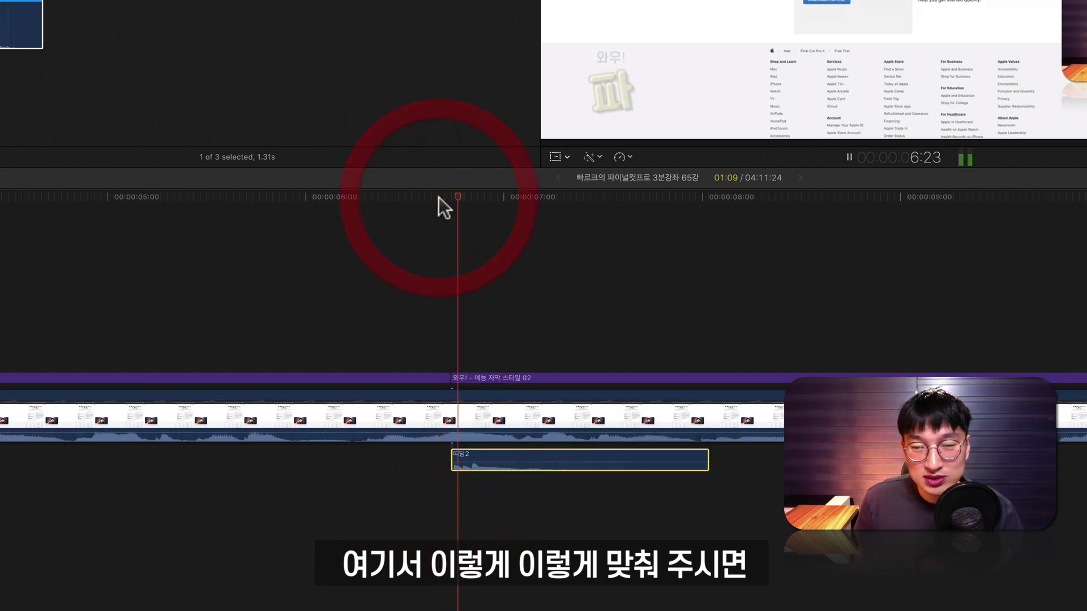
{"action": "key", "text": "space"}
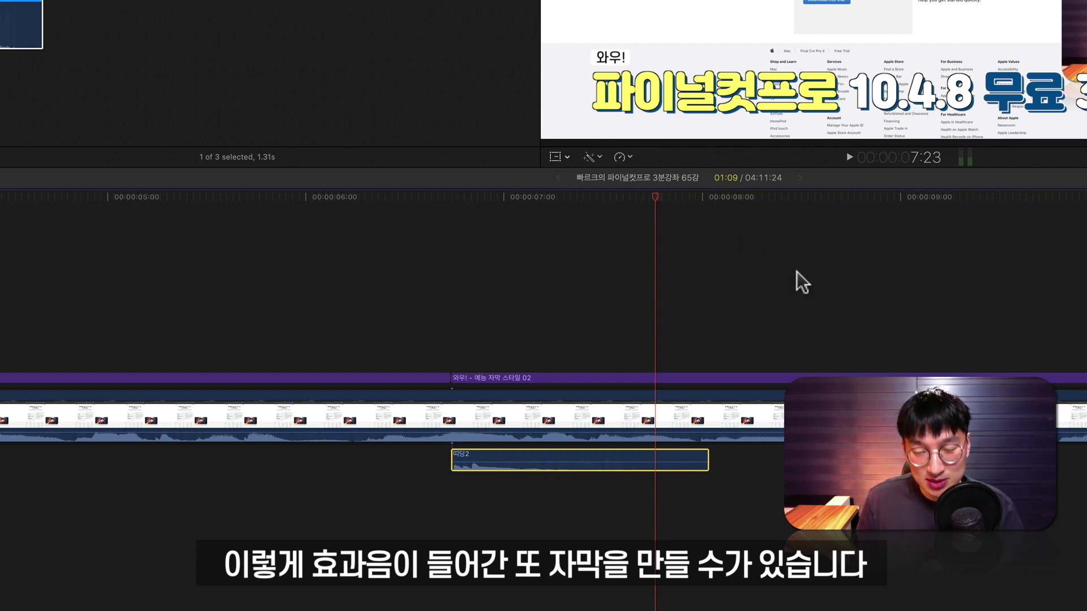
Shrink the timeline to show a longer stretch of the project and play on from the playhead
{"action": "key", "text": "super+minus"}
{"action": "key", "text": "super+minus"}
{"action": "key", "text": "super+minus"}
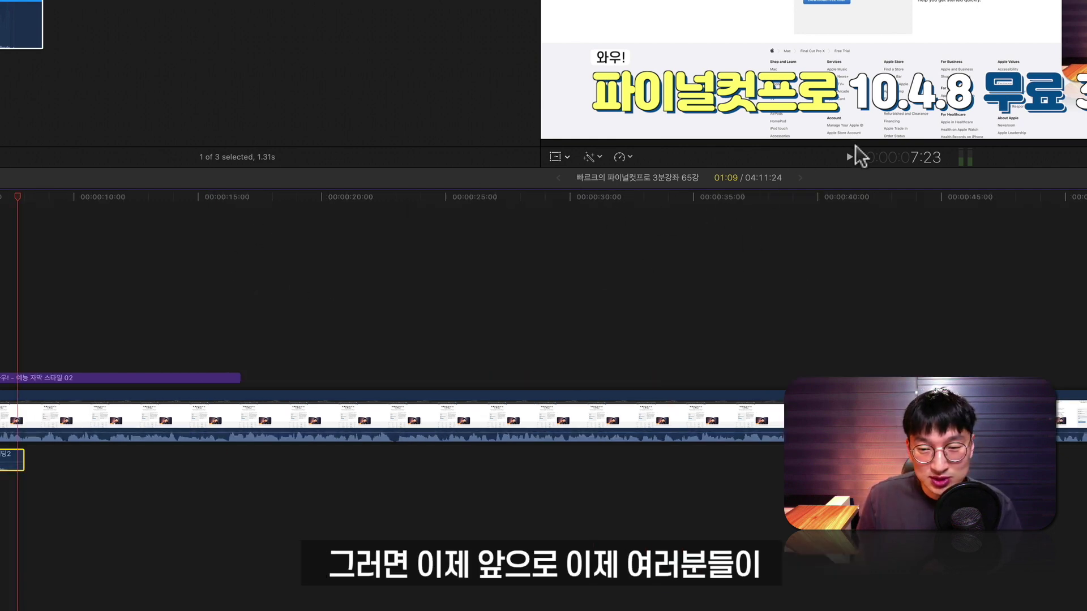
{"action": "left_click", "coordinate": [850, 157]}
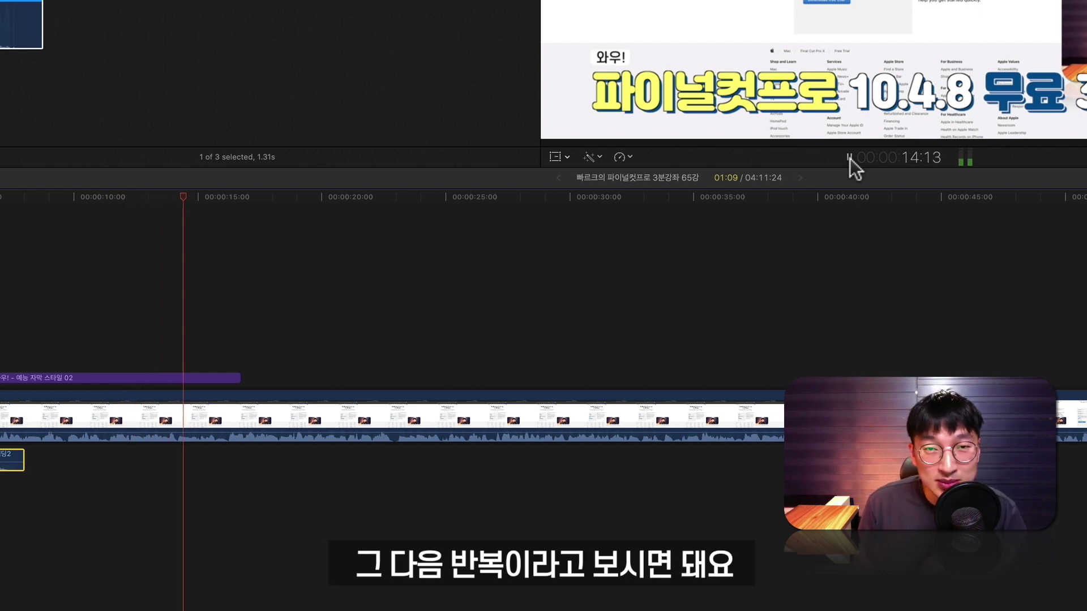
Add the 반응형 자막 Ver.2 title from Park_Title above the main clip, directly after the second title at 16:23
{"action": "left_click", "coordinate": [243, 208]}
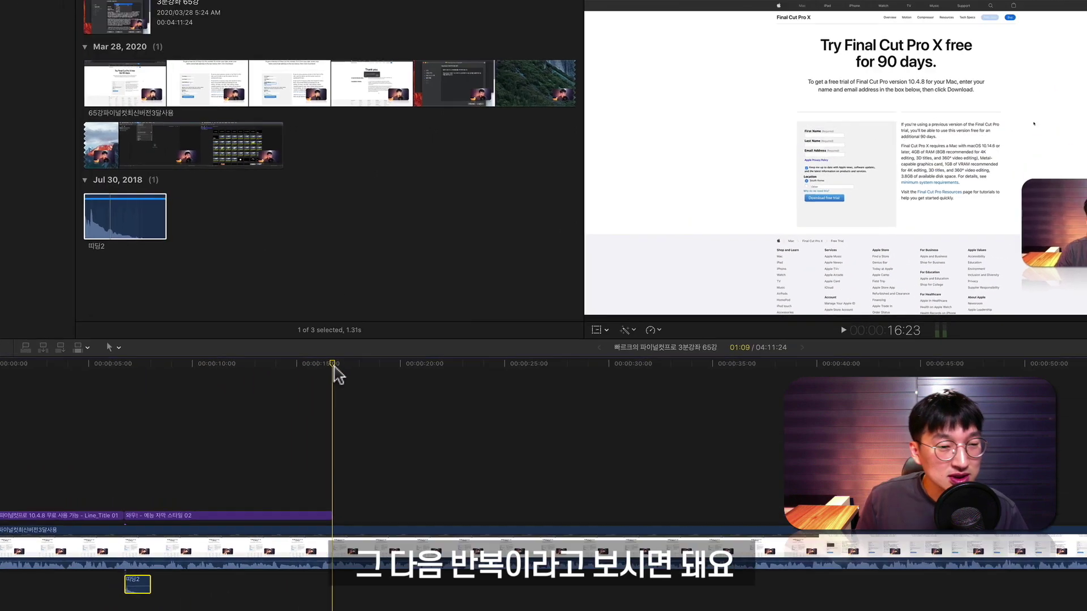
{"action": "key", "text": "alt+super+1"}
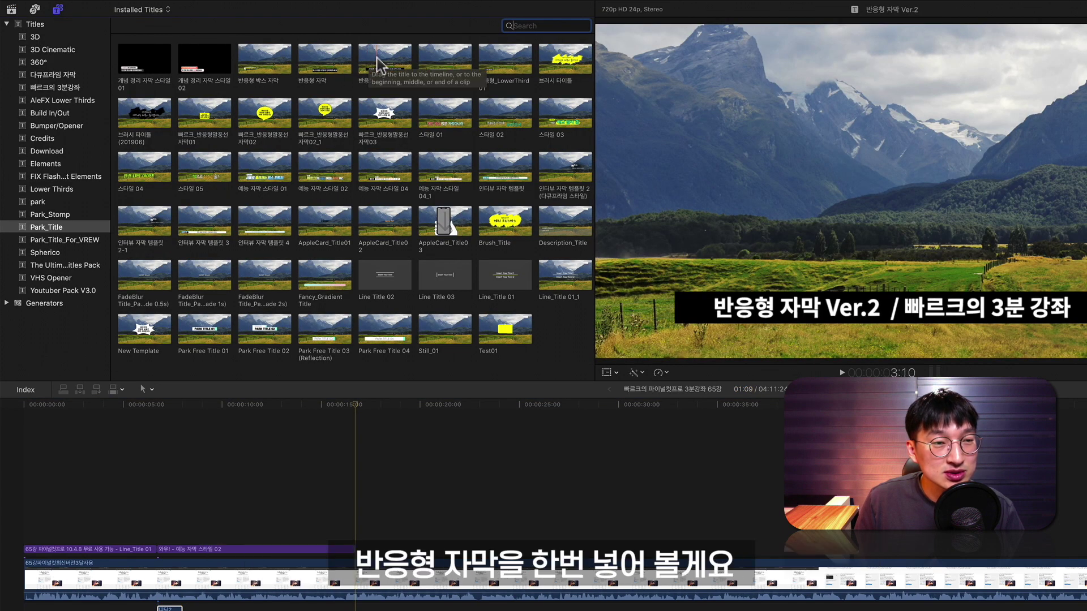
{"action": "left_click_drag", "start_coordinate": [376, 66], "coordinate": [361, 546]}
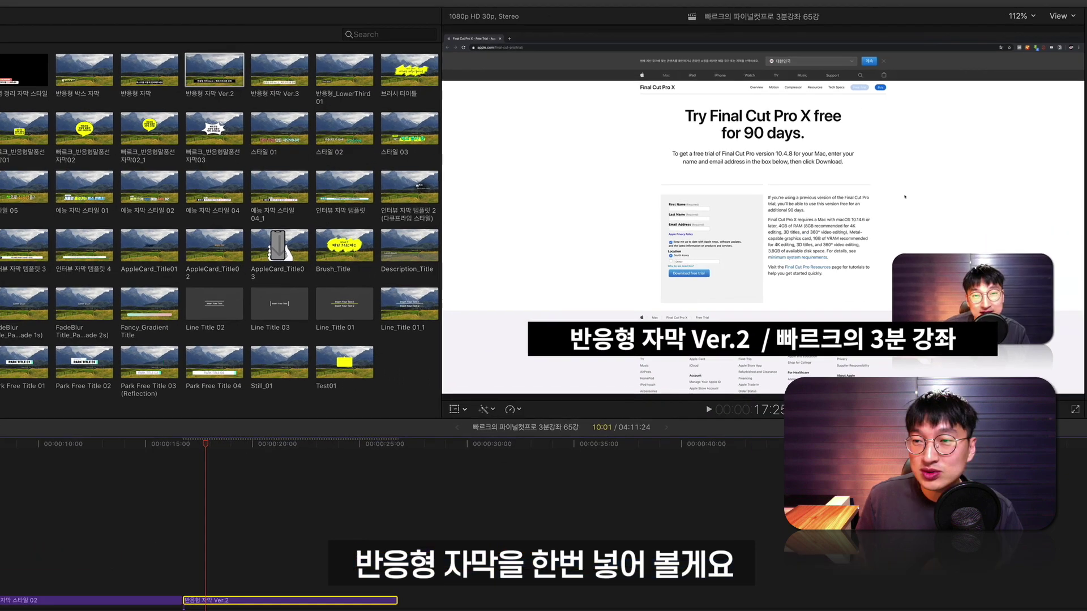
Replace the new title's text with "제시한 링크로 접속해보세요" and set its Scale All to 70%
{"action": "key", "text": "super+4"}
{"action": "left_click_drag", "start_coordinate": [965, 260], "coordinate": [888, 241]}
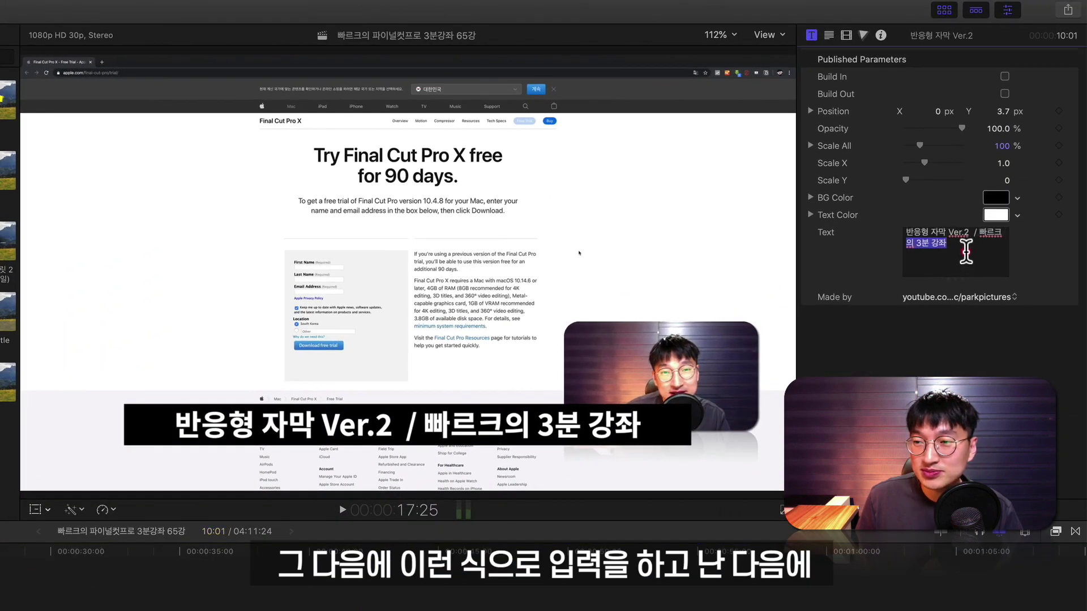
{"action": "type", "text": "제시한 링크로 접속해보세요"}
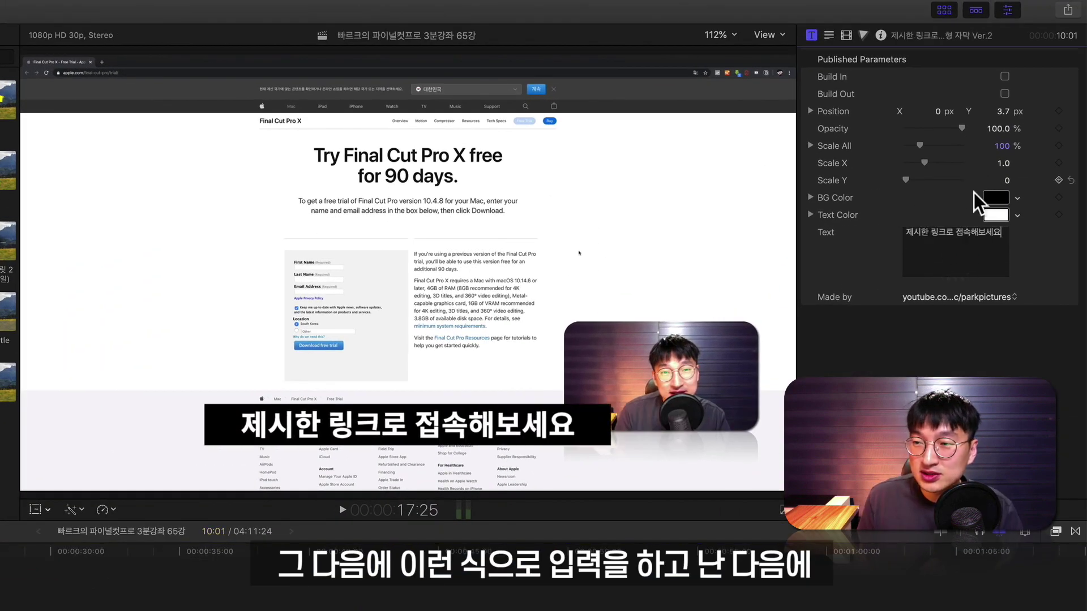
{"action": "left_click", "coordinate": [1001, 146]}
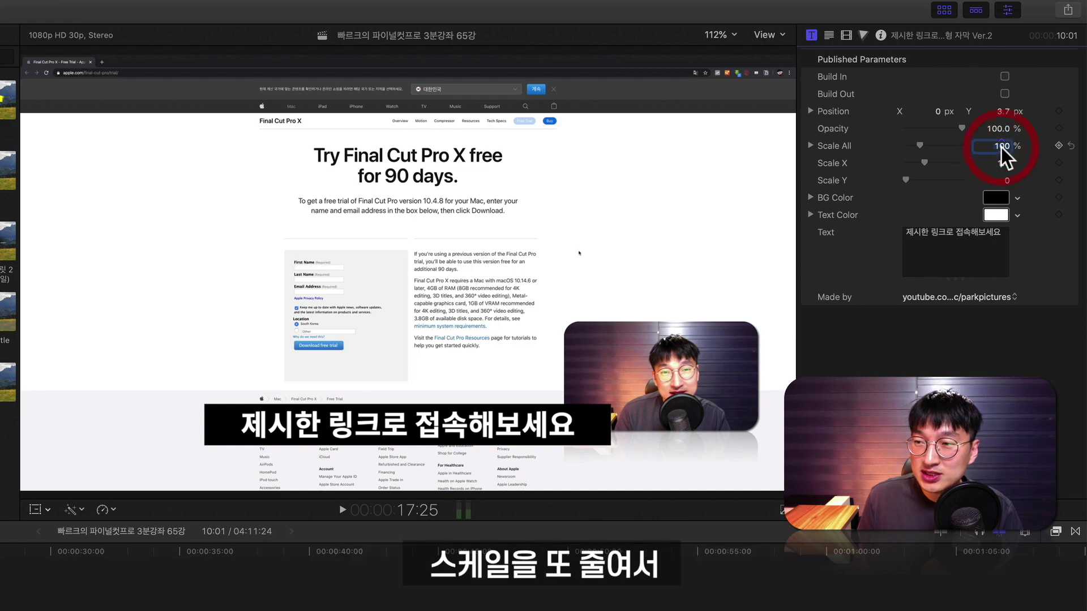
{"action": "key", "text": "Return"}
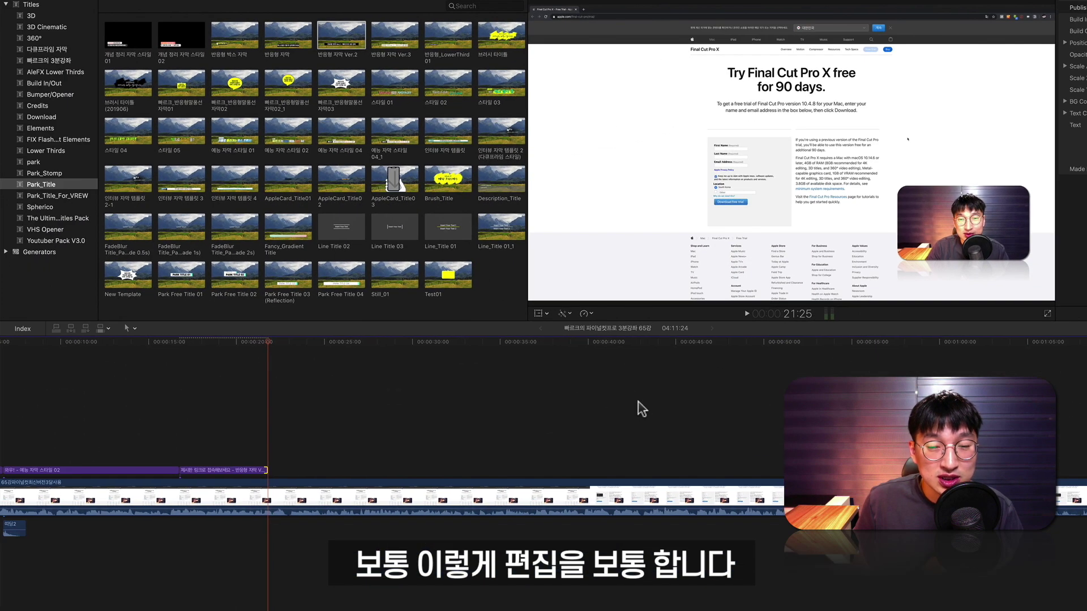
Duplicate the apple.com/final-cut-pro/trial title so the copy starts directly where the original ends
{"action": "key", "text": "super+minus"}
{"action": "key", "text": "super+minus"}
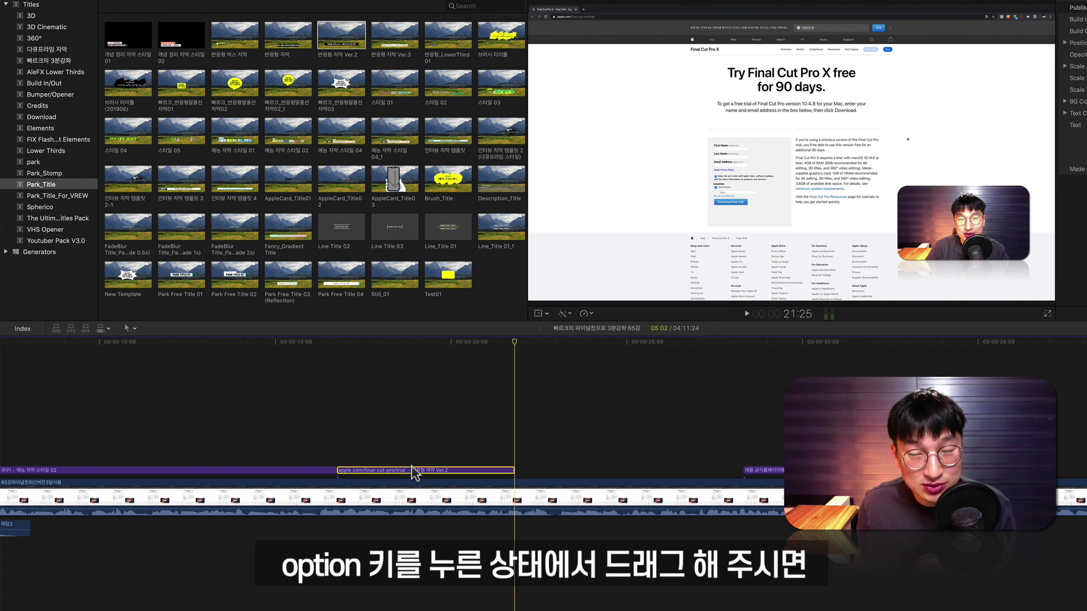
{"action": "left_click_drag", "start_coordinate": [412, 475], "coordinate": [591, 474]}
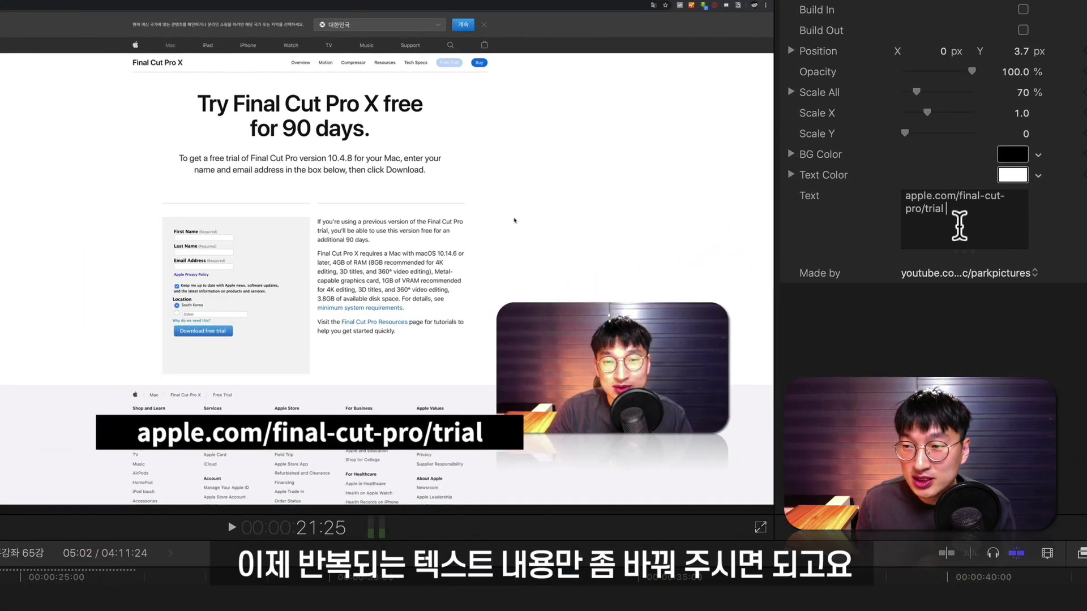
{"action": "left_click_drag", "start_coordinate": [1078, 172], "coordinate": [1002, 134]}
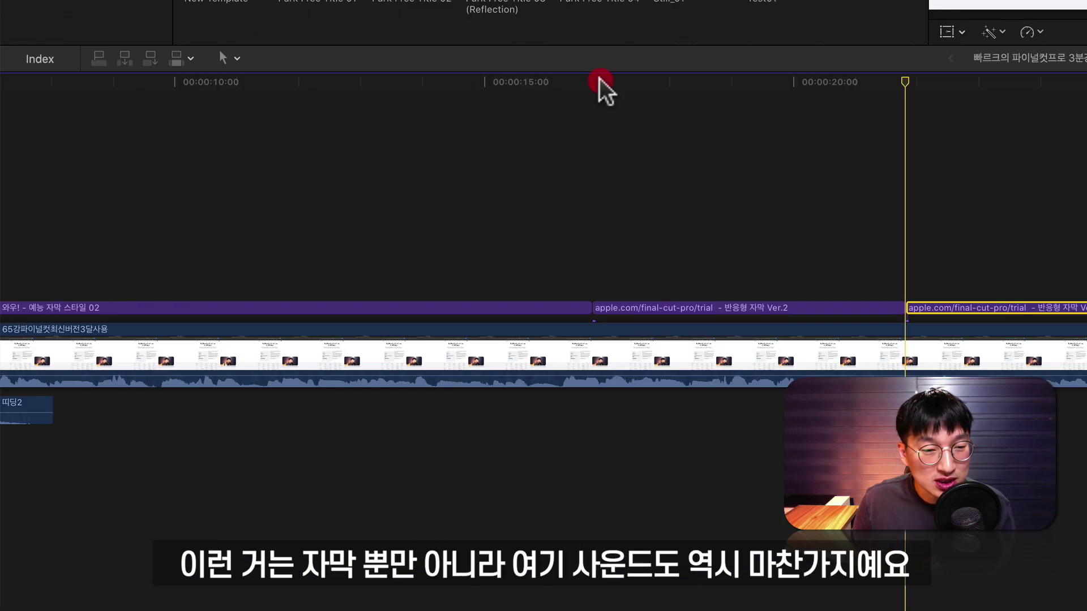
Copy the 띠딩2 sound effect to the start of the apple.com/final-cut-pro/trial title and to the start of the title following it
{"action": "left_click", "coordinate": [600, 78]}
{"action": "scroll", "coordinate": [599, 78], "scroll_direction": "left", "scroll_amount": 3}
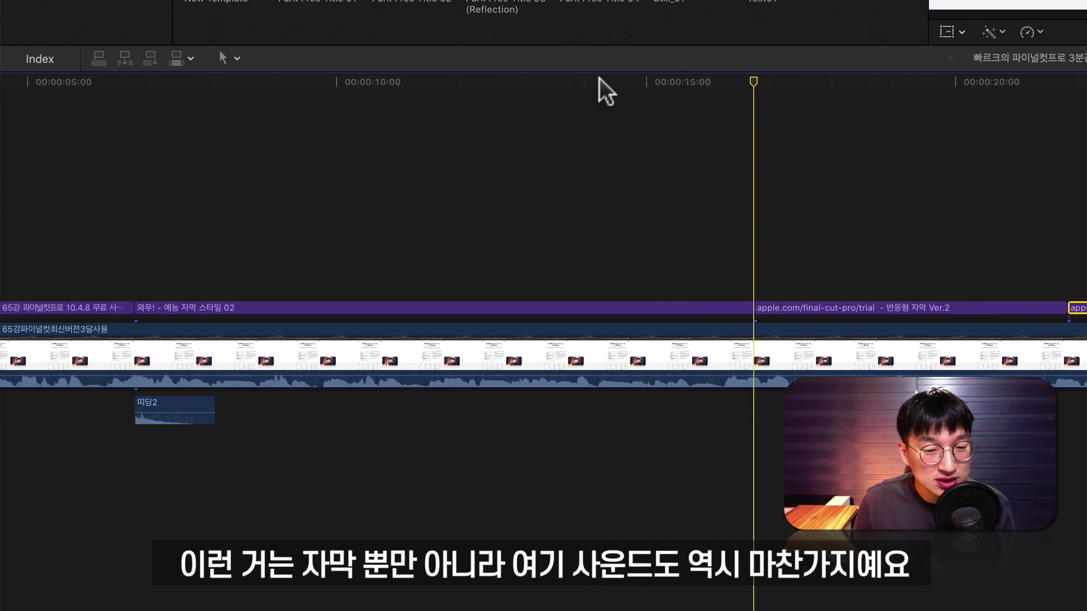
{"action": "left_click_drag", "start_coordinate": [178, 406], "coordinate": [797, 406]}
{"action": "left_click_drag", "start_coordinate": [422, 406], "coordinate": [420, 405]}
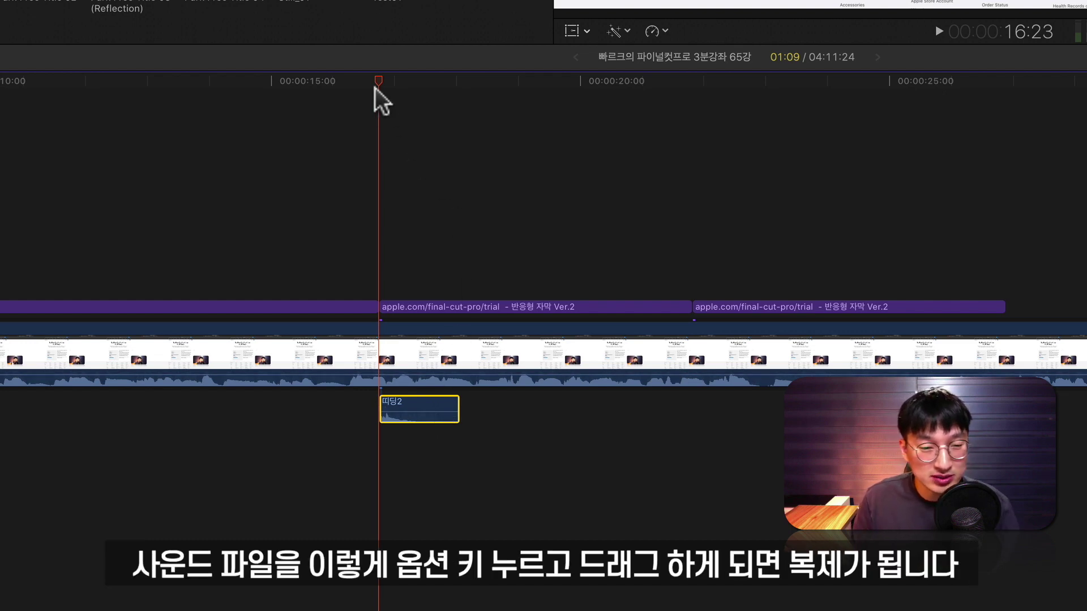
{"action": "left_click_drag", "start_coordinate": [375, 88], "coordinate": [354, 89]}
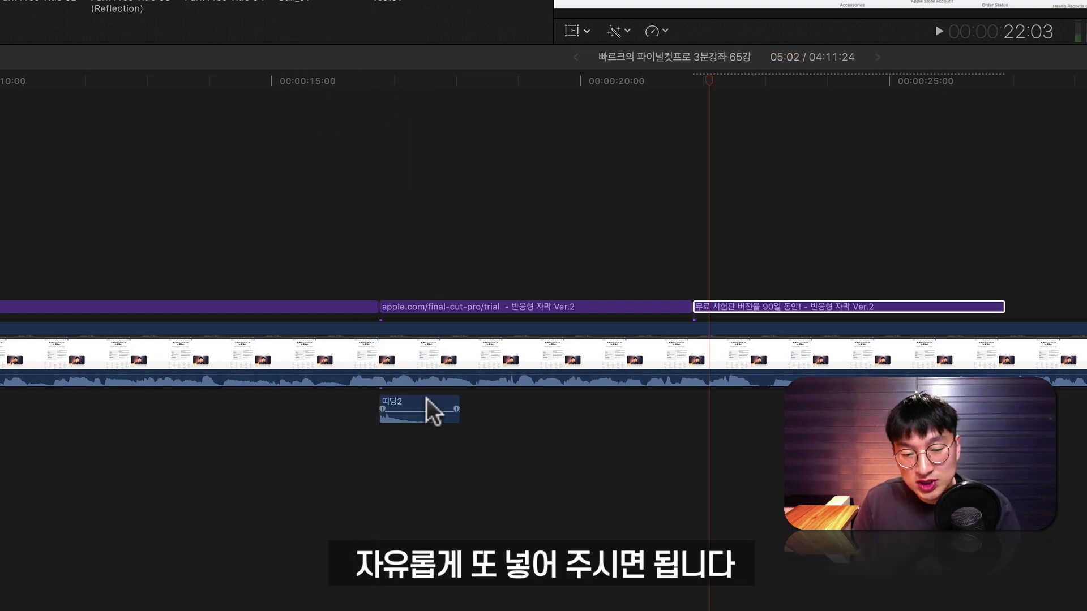
{"action": "left_click_drag", "start_coordinate": [428, 405], "coordinate": [745, 409]}
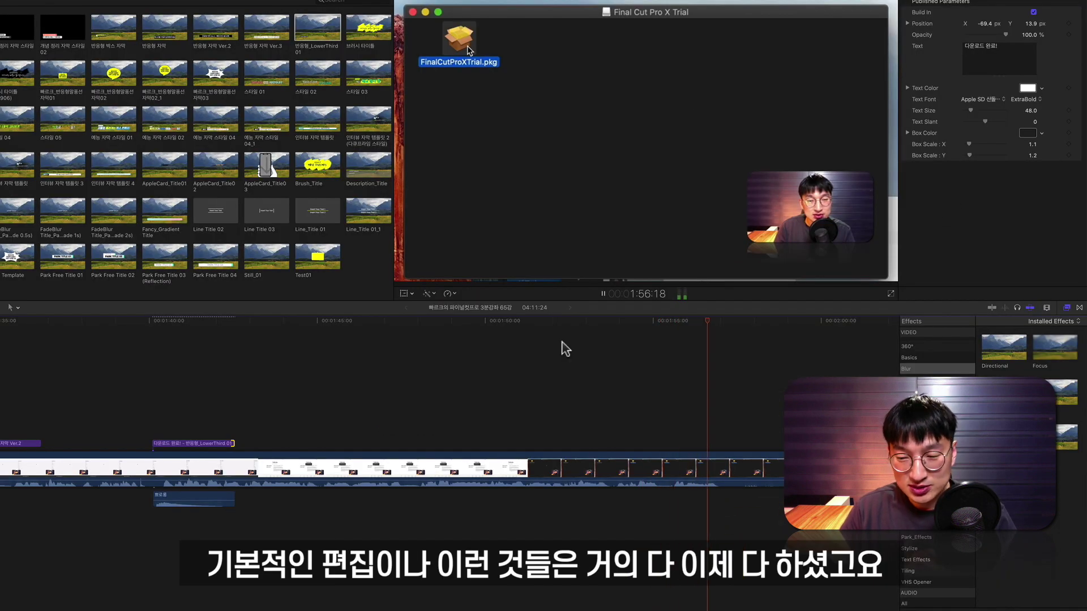
Place Jazz Background_loop.wav below the sound effects at the project start and play the opening seconds
{"action": "key", "text": "space"}
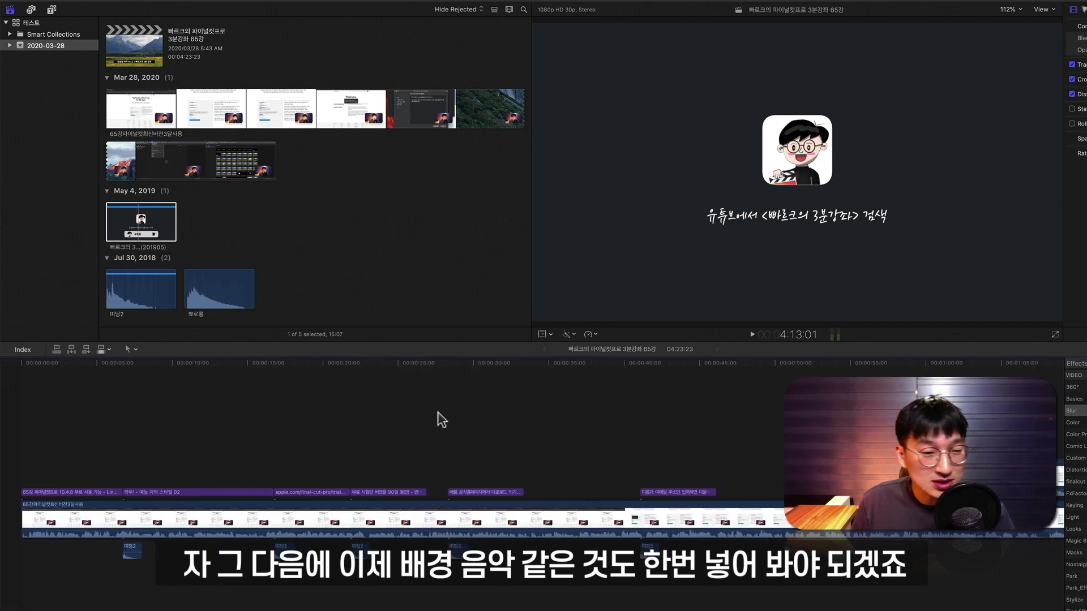
{"action": "left_click", "coordinate": [22, 363]}
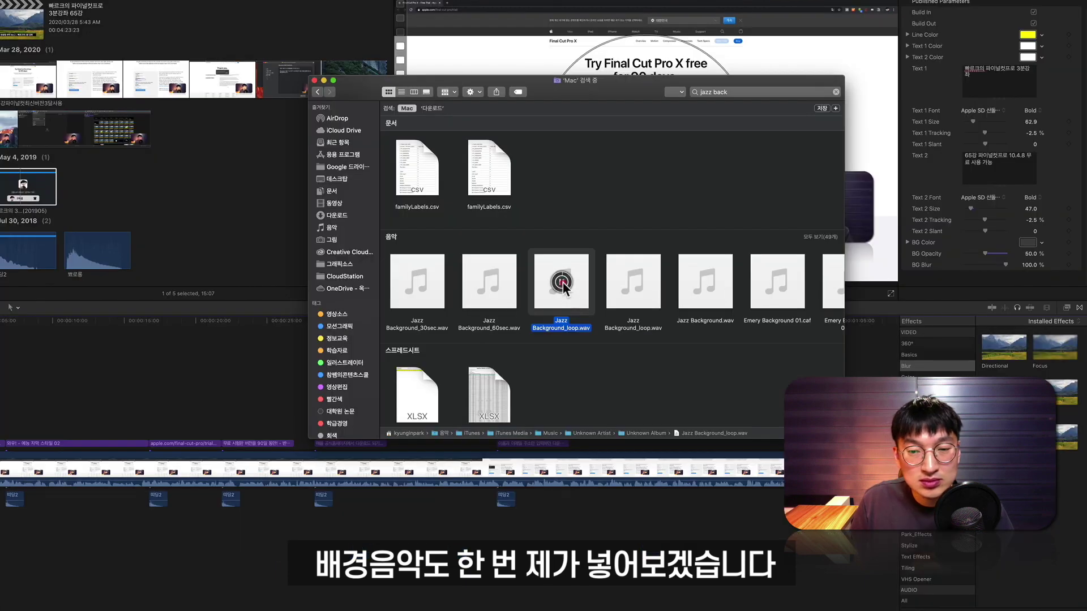
{"action": "left_click_drag", "start_coordinate": [563, 286], "coordinate": [10, 525]}
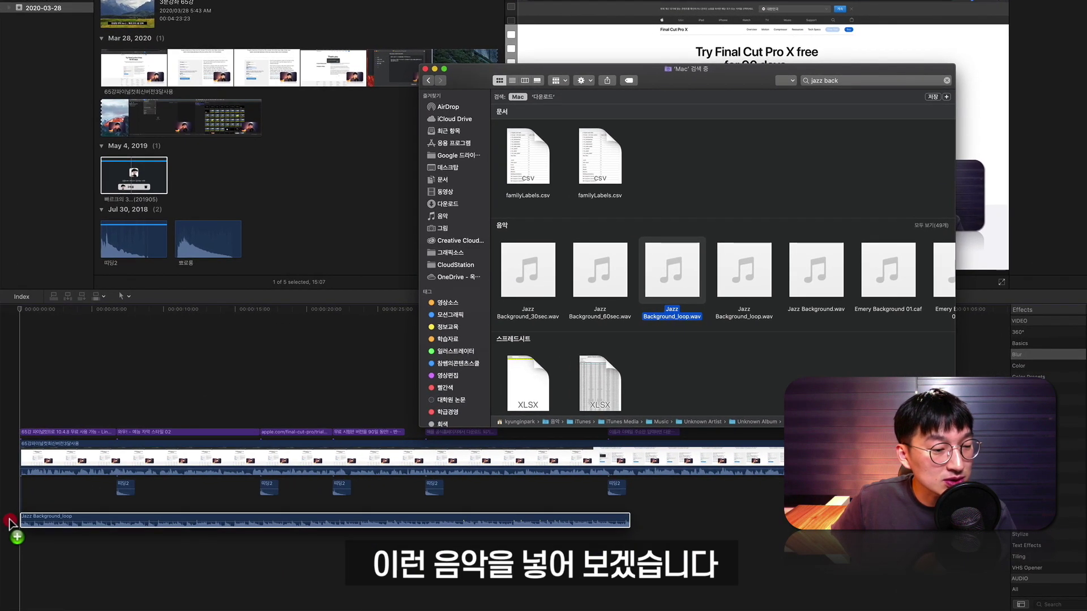
{"action": "key", "text": "space"}
{"action": "key", "text": "space"}
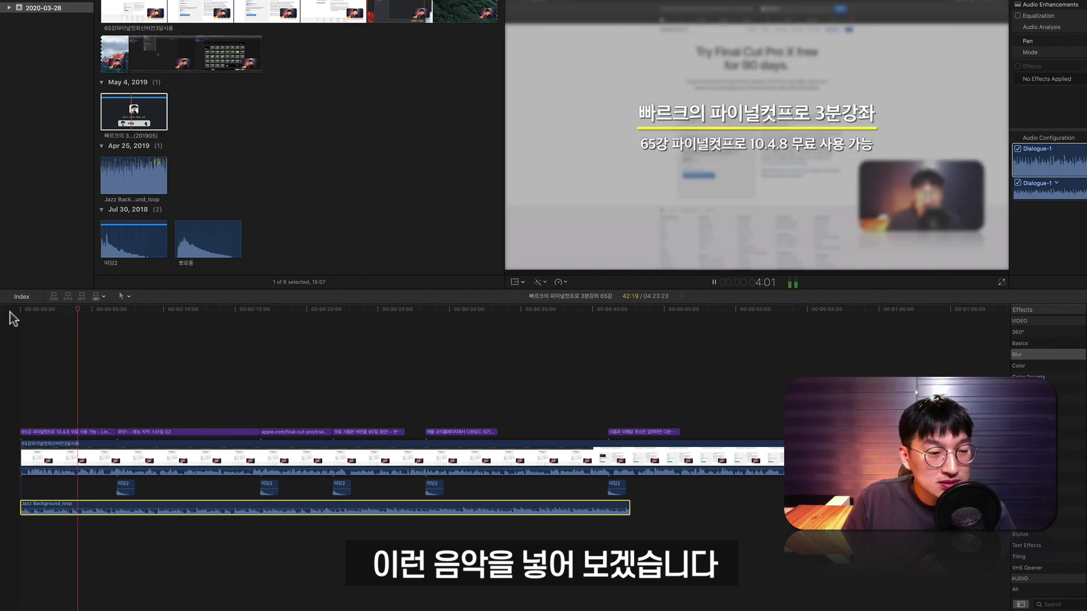
Lower the Jazz Background_loop clip's volume to -15 dB directly on the timeline
{"action": "key", "text": "super+equal"}
{"action": "key", "text": "super+equal"}
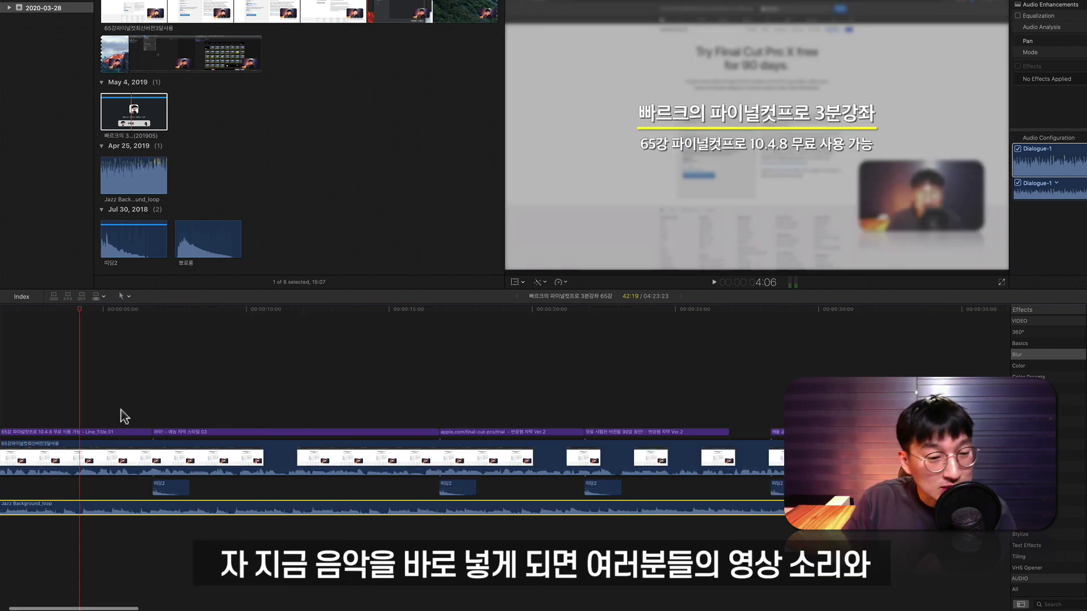
{"action": "scroll", "coordinate": [132, 452], "scroll_direction": "left", "scroll_amount": 5}
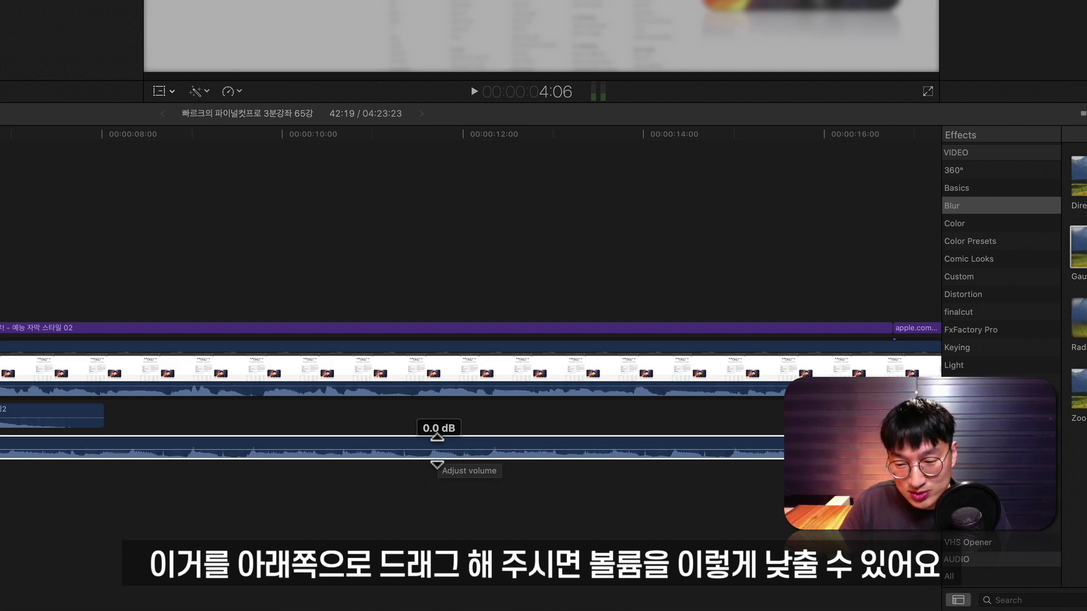
{"action": "left_click_drag", "start_coordinate": [437, 451], "coordinate": [437, 452]}
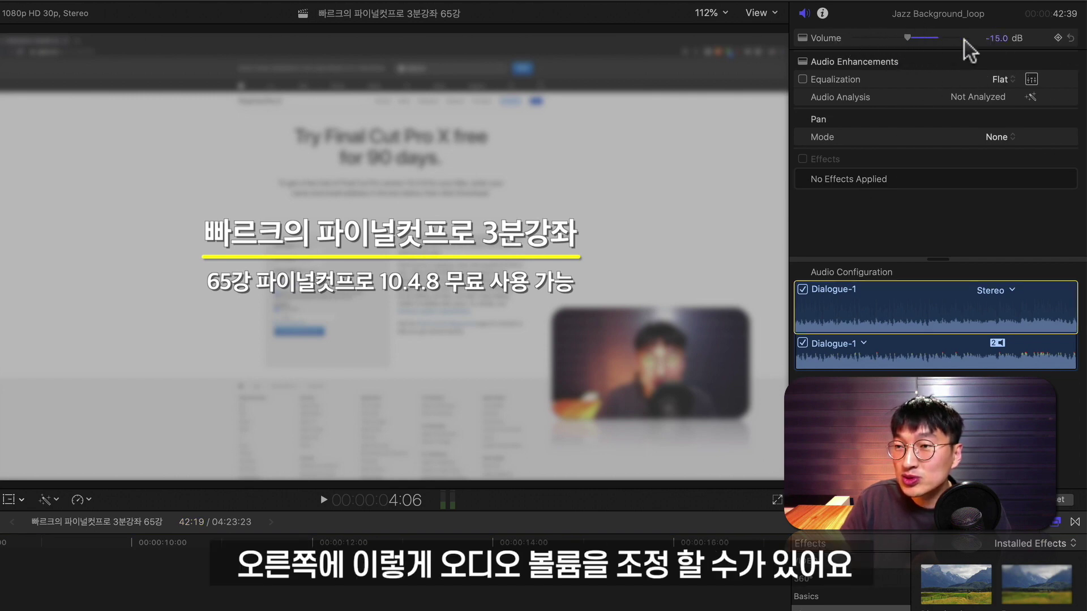
Set the volume of the Jazz Background_loop clip to -20 dB
{"action": "left_click", "coordinate": [999, 38]}
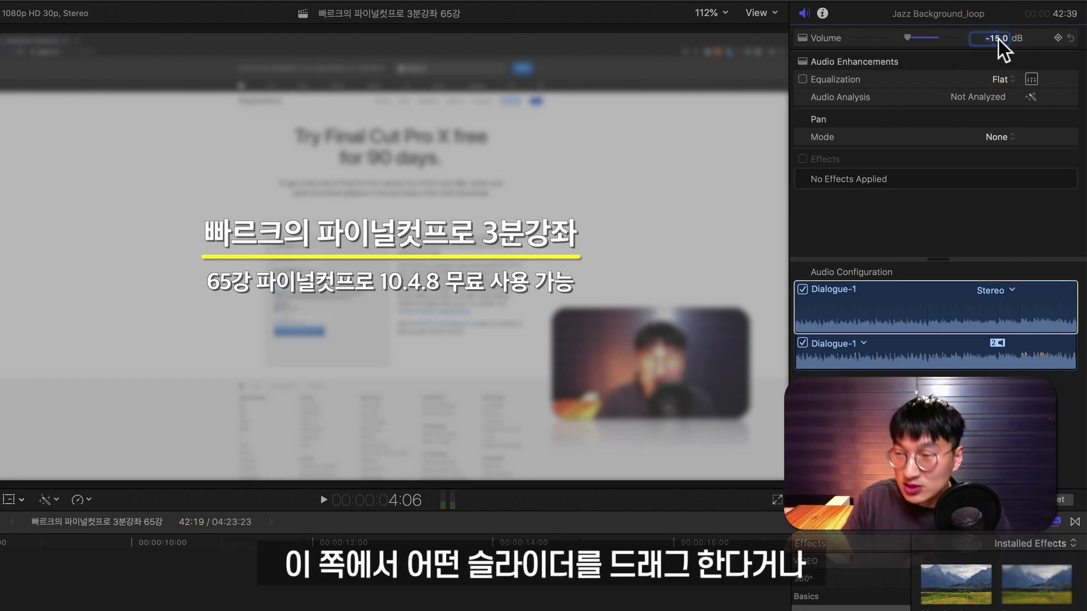
{"action": "mouse_move", "coordinate": [907, 38]}
{"action": "left_mouse_down"}
{"action": "mouse_move", "coordinate": [923, 39]}
{"action": "mouse_move", "coordinate": [908, 36]}
{"action": "left_mouse_up"}
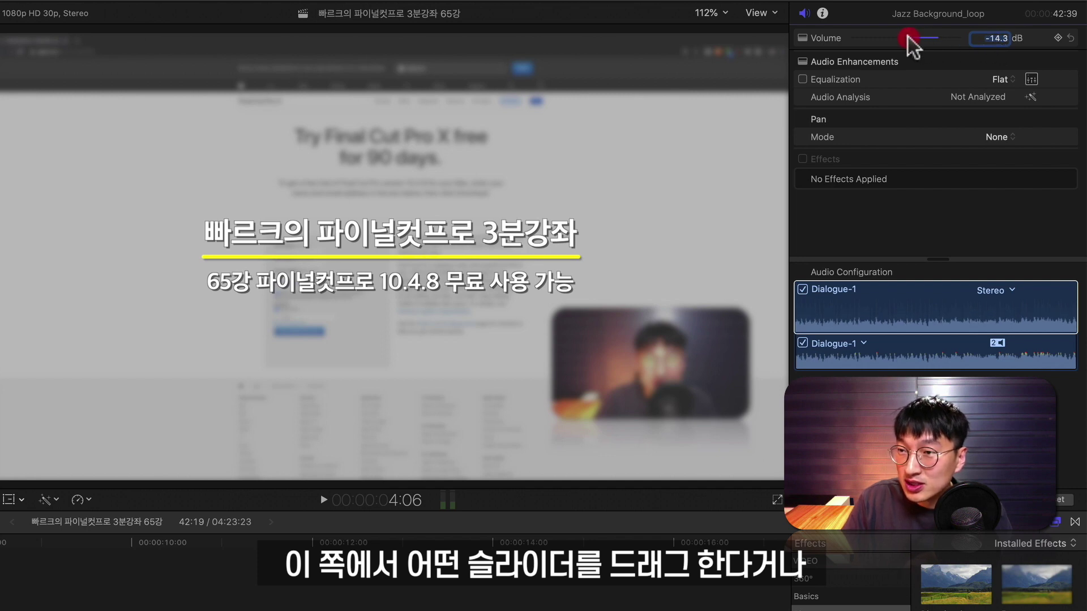
{"action": "left_click", "coordinate": [1002, 40]}
{"action": "type", "text": "-"}
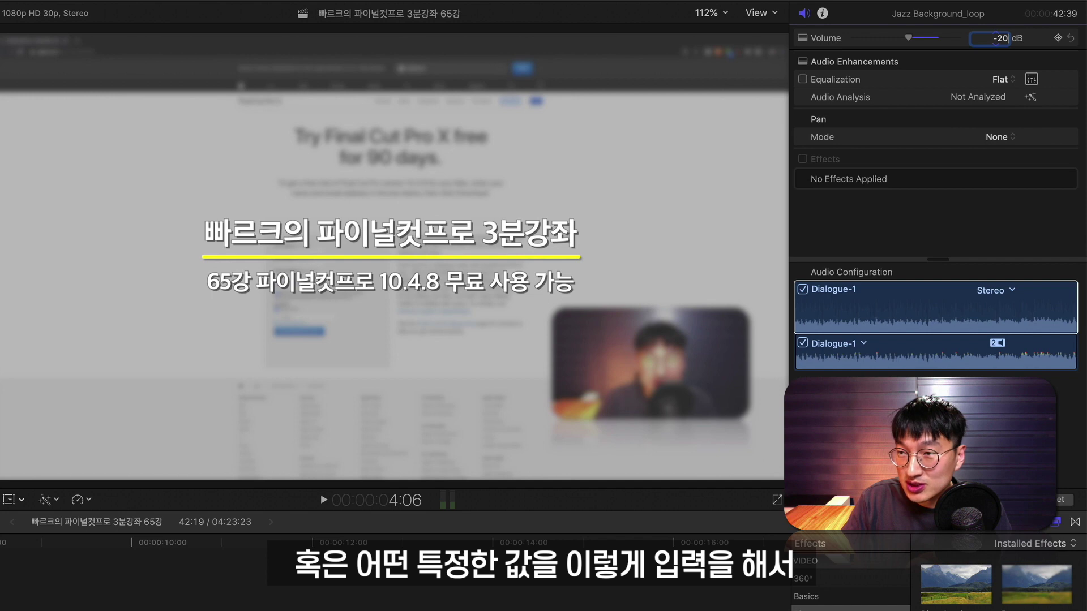
{"action": "type", "text": "20"}
{"action": "key", "text": "Return"}
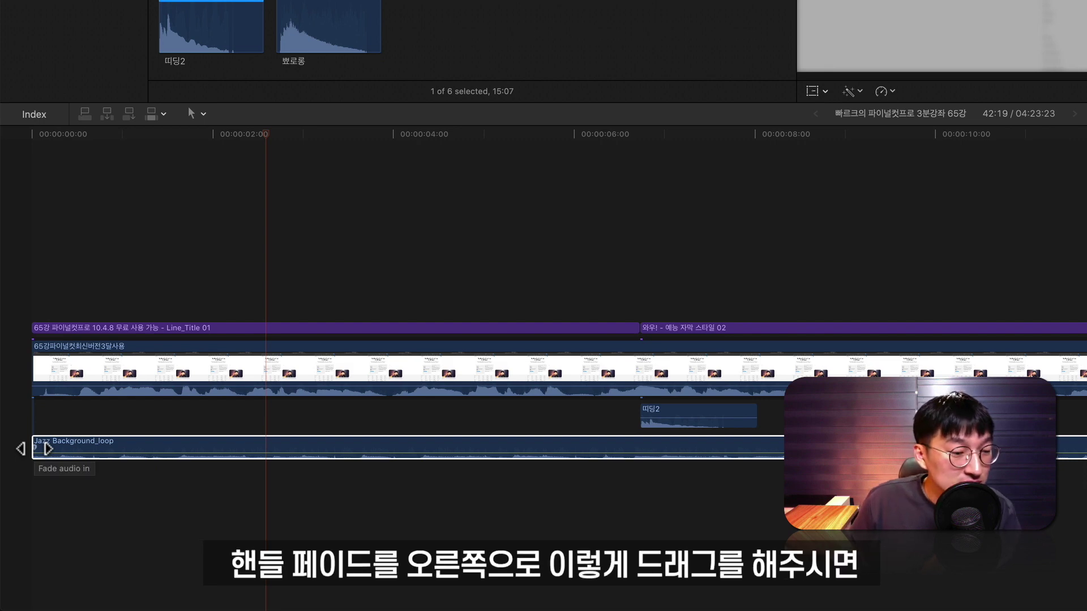
Add an audio fade-in of about one second to the background music and play from the project start
{"action": "left_click_drag", "start_coordinate": [34, 449], "coordinate": [133, 451]}
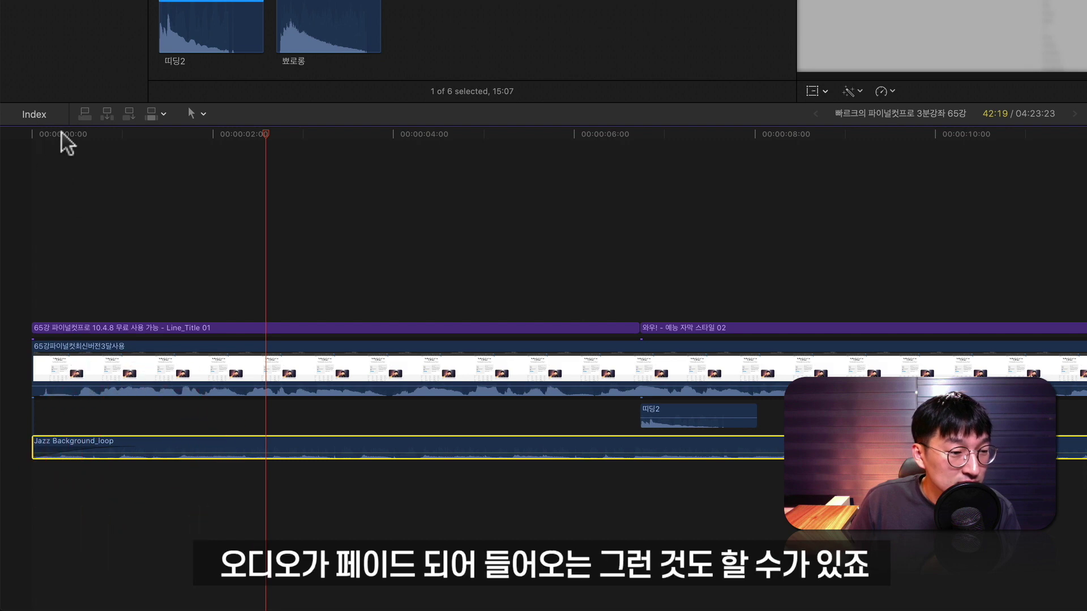
{"action": "left_click", "coordinate": [23, 134]}
{"action": "key", "text": "space"}
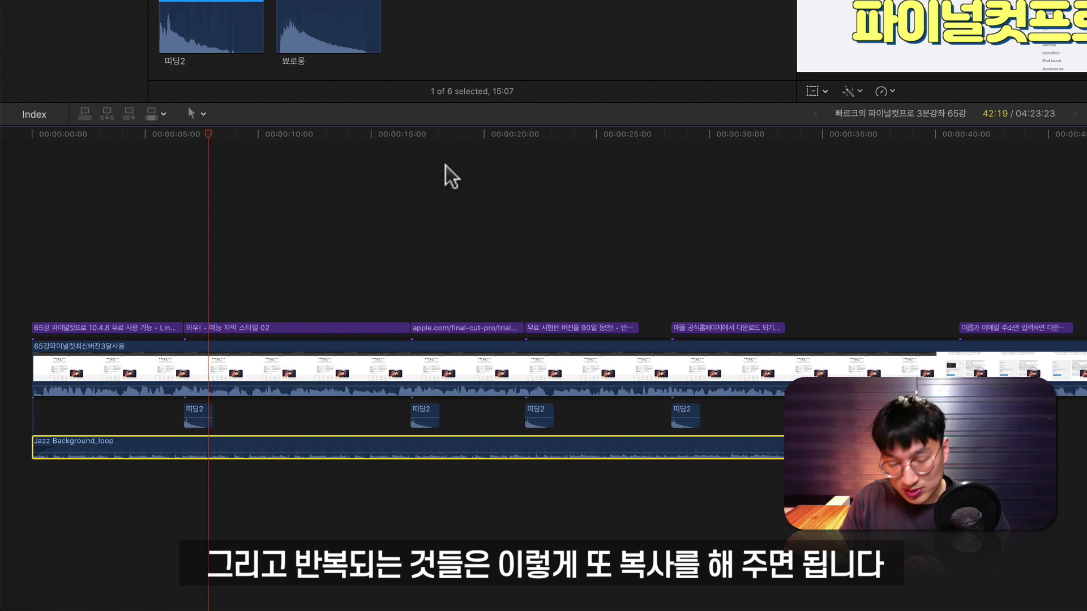
Duplicate the Jazz Background_loop clip directly after the first one and remove the fade-in from the copy
{"action": "key", "text": "super+minus"}
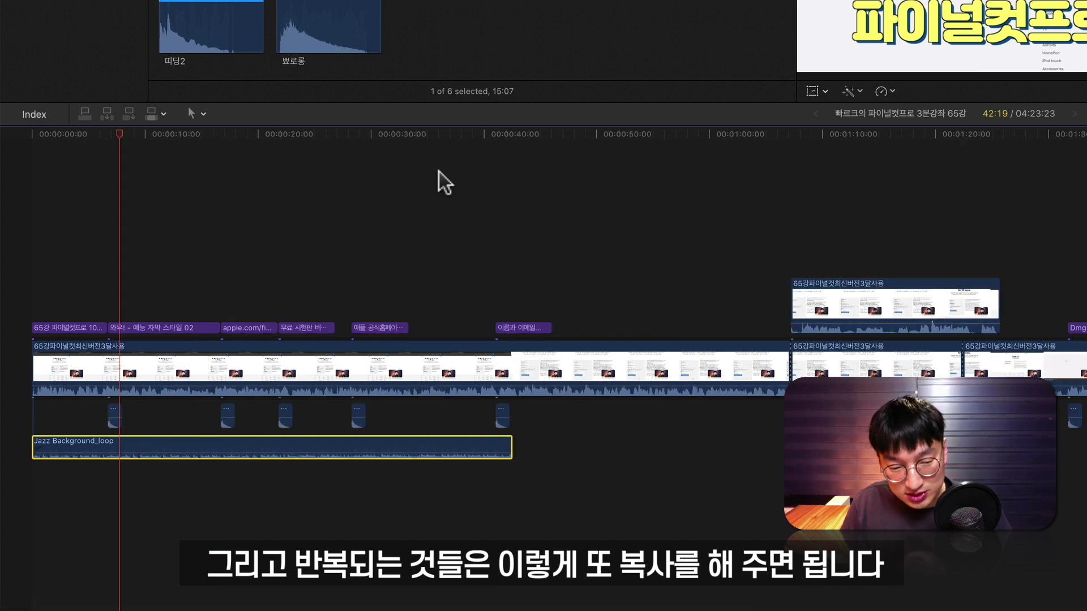
{"action": "left_click_drag", "start_coordinate": [352, 448], "coordinate": [733, 451]}
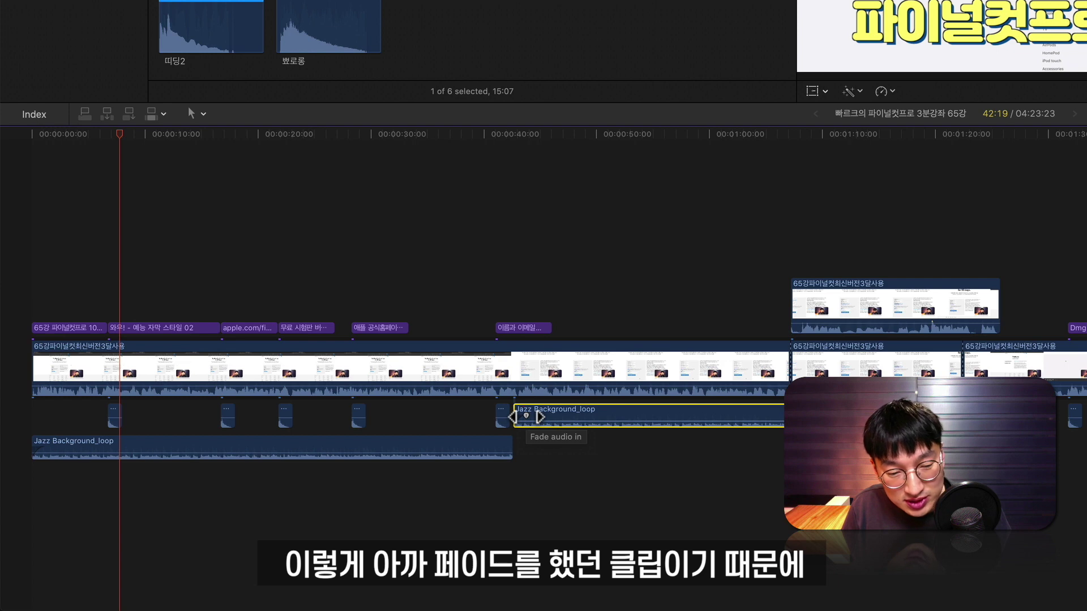
{"action": "left_click_drag", "start_coordinate": [526, 416], "coordinate": [461, 413]}
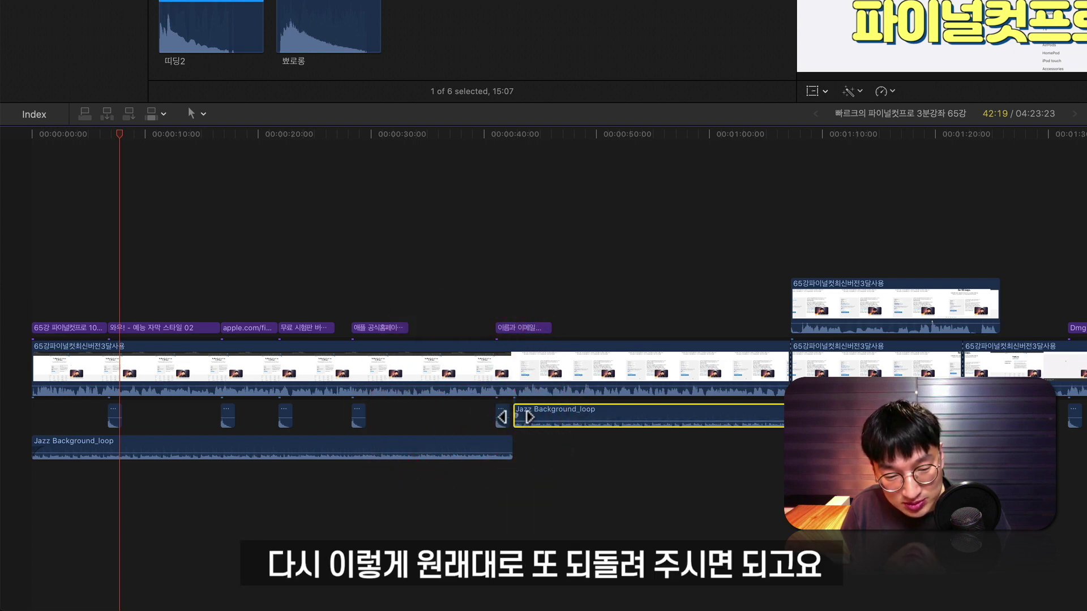
{"action": "left_click_drag", "start_coordinate": [544, 422], "coordinate": [545, 423]}
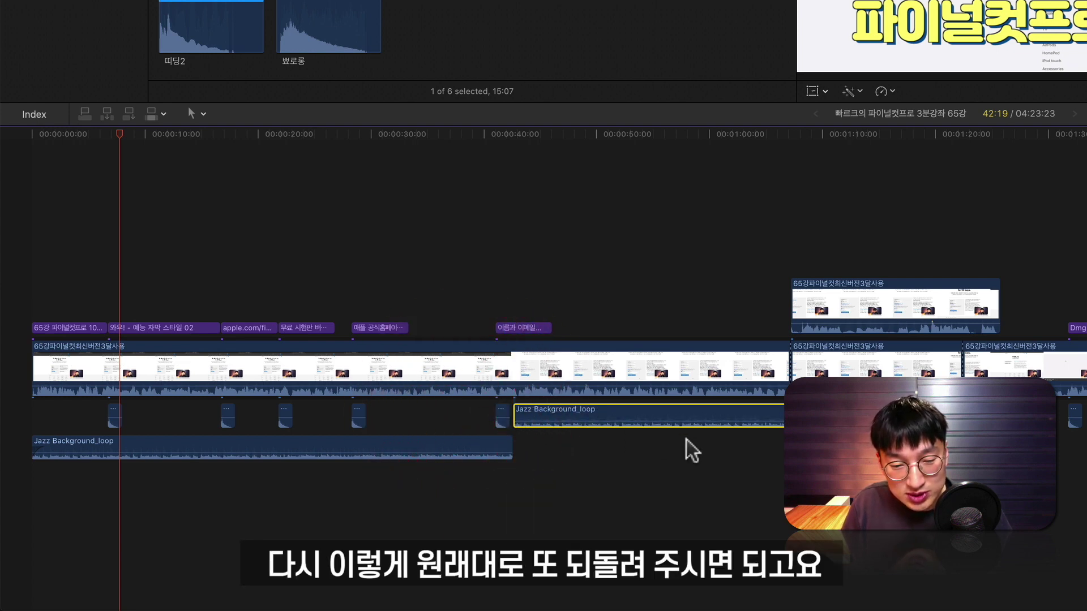
Trim the end of the last background music clip to the start of the outro clip at 4:08:16
{"action": "scroll", "coordinate": [686, 440], "scroll_direction": "right", "scroll_amount": 5}
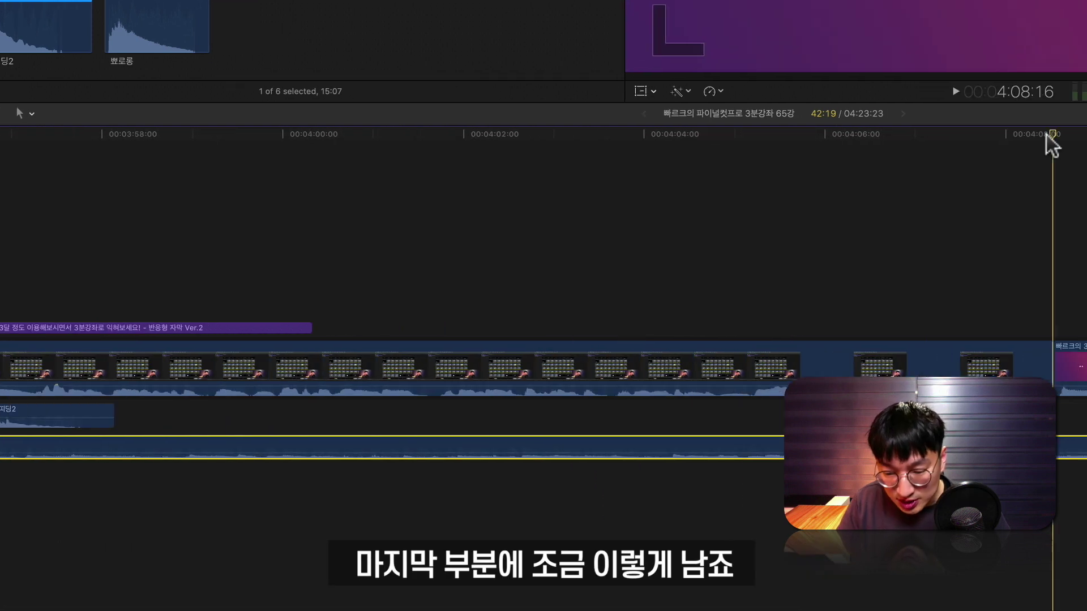
{"action": "key", "text": "super+minus"}
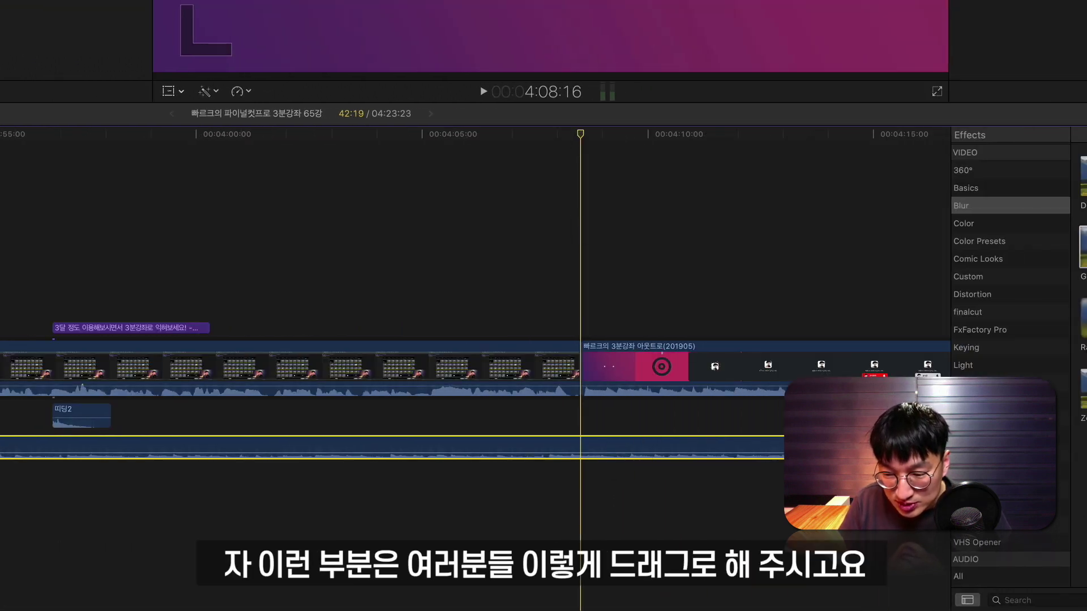
{"action": "left_click_drag", "start_coordinate": [882, 447], "coordinate": [578, 447]}
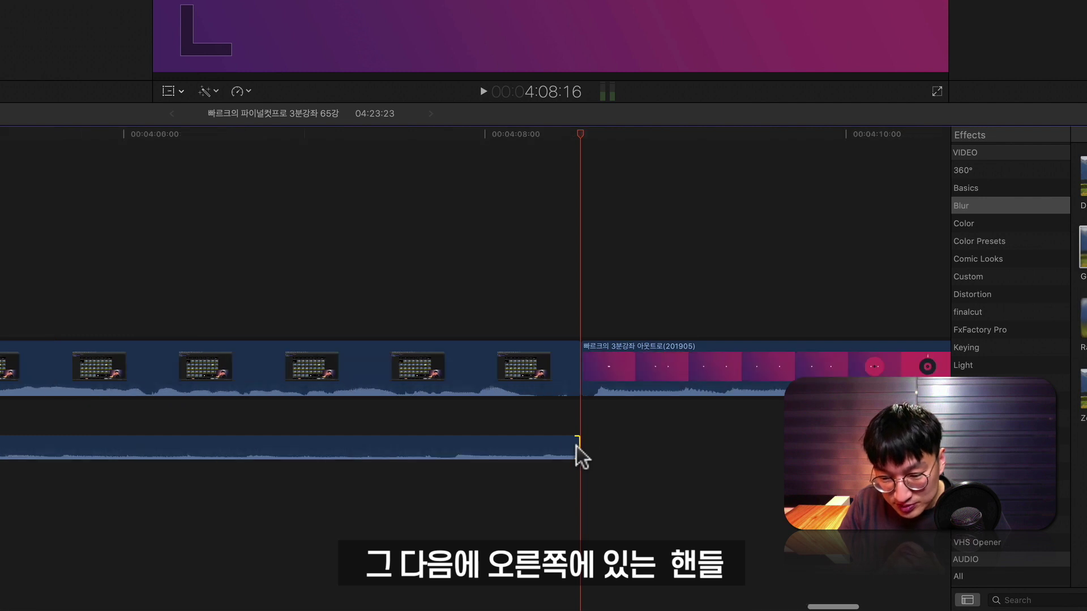
{"action": "key", "text": "super+equal"}
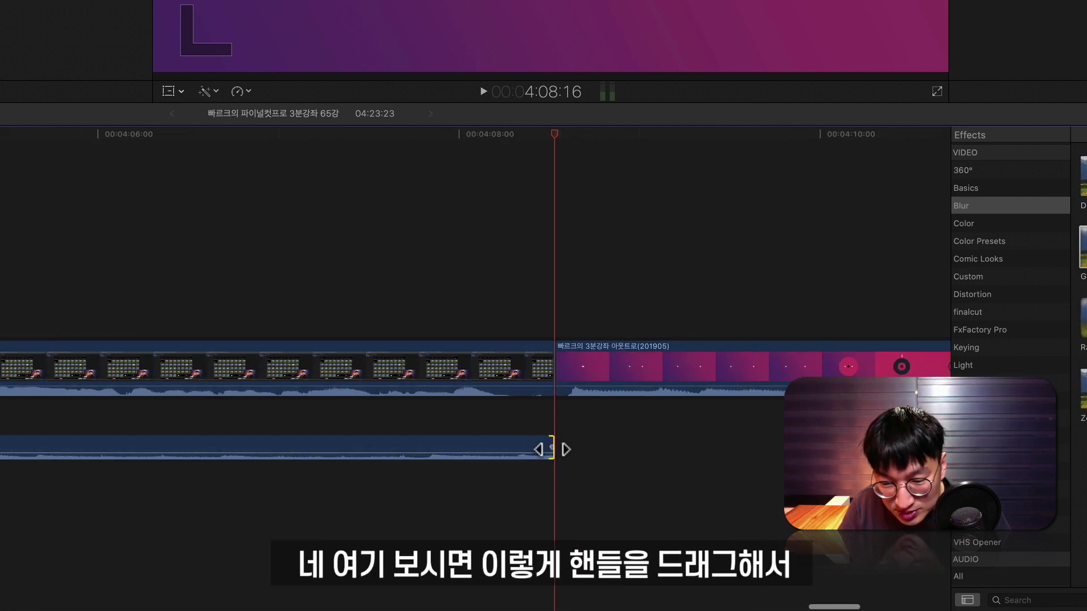
Add an audio fade-out of about five seconds to the end of the background music and play from 4:02:21
{"action": "left_click_drag", "start_coordinate": [552, 449], "coordinate": [235, 441]}
{"action": "key", "text": "super+minus"}
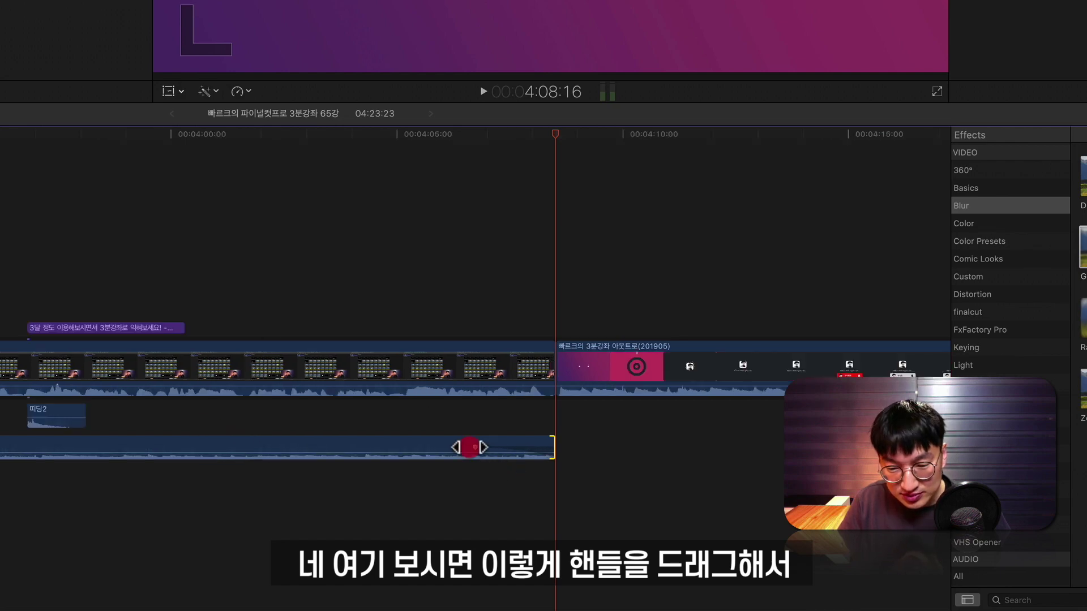
{"action": "left_click_drag", "start_coordinate": [470, 447], "coordinate": [334, 440]}
{"action": "left_click", "coordinate": [293, 133]}
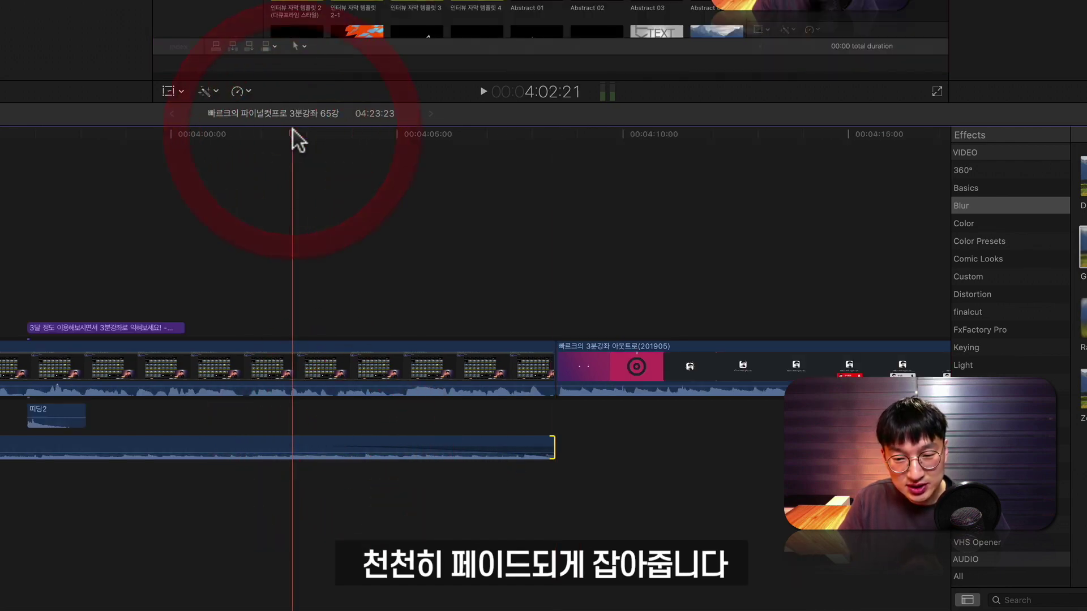
{"action": "key", "text": "space"}
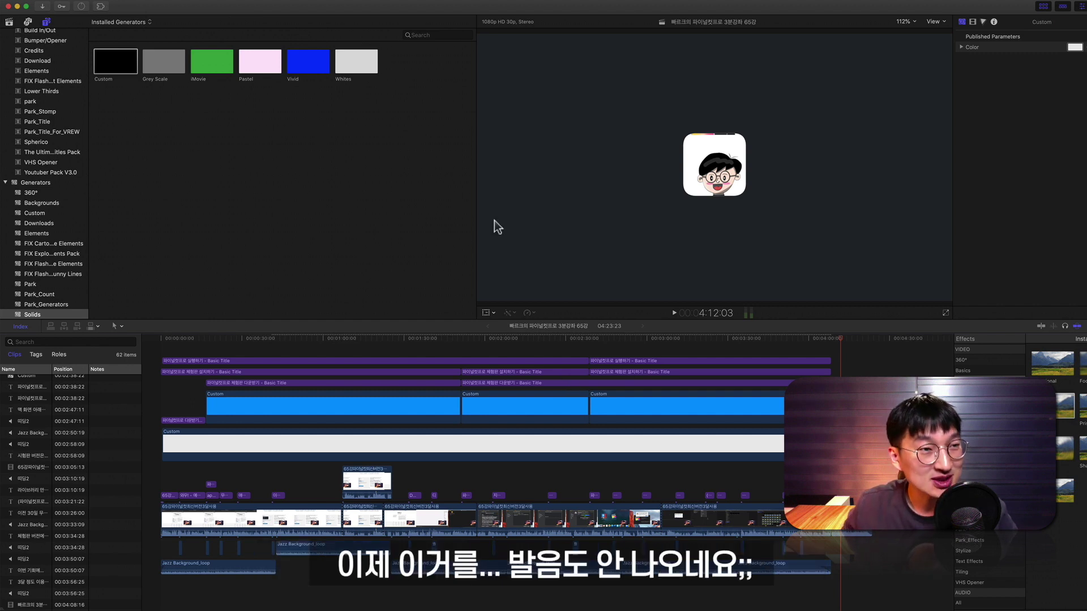
{"action": "left_click", "coordinate": [91, 5]}
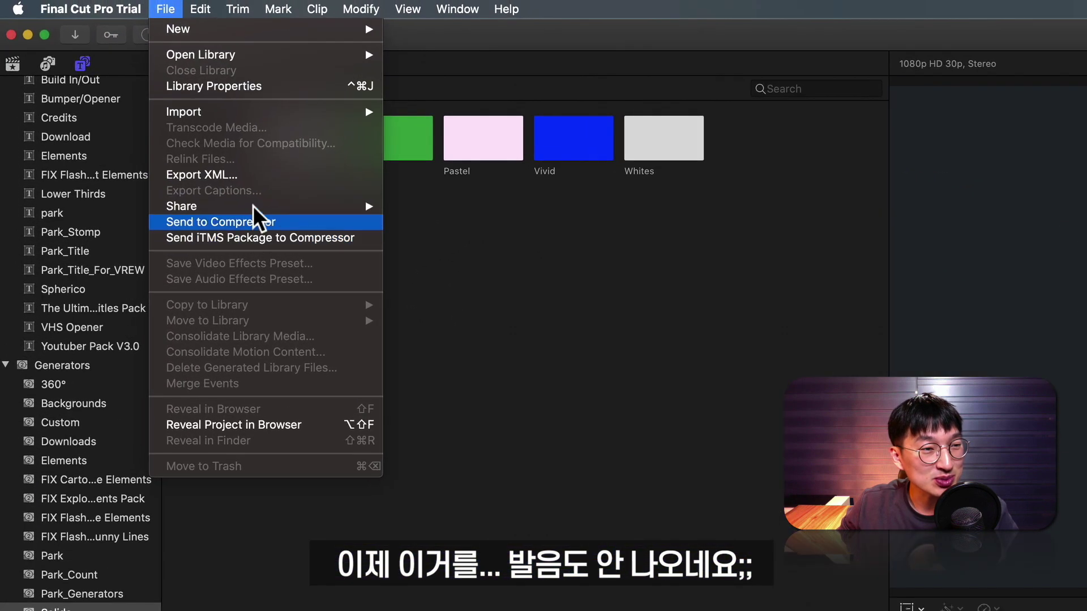
{"action": "mouse_move", "coordinate": [137, 108]}
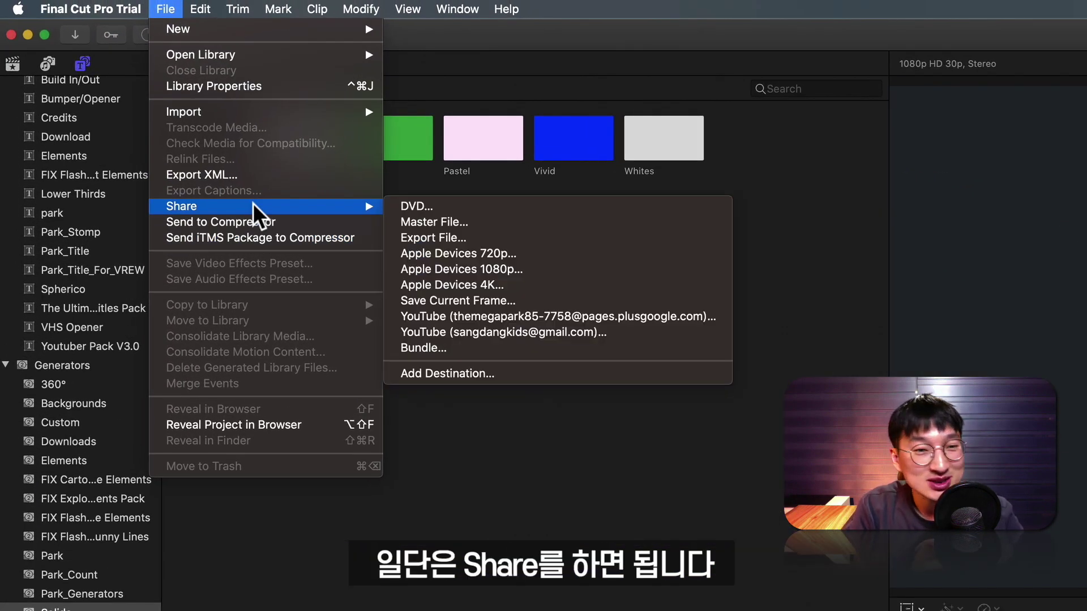
{"action": "left_click", "coordinate": [551, 317]}
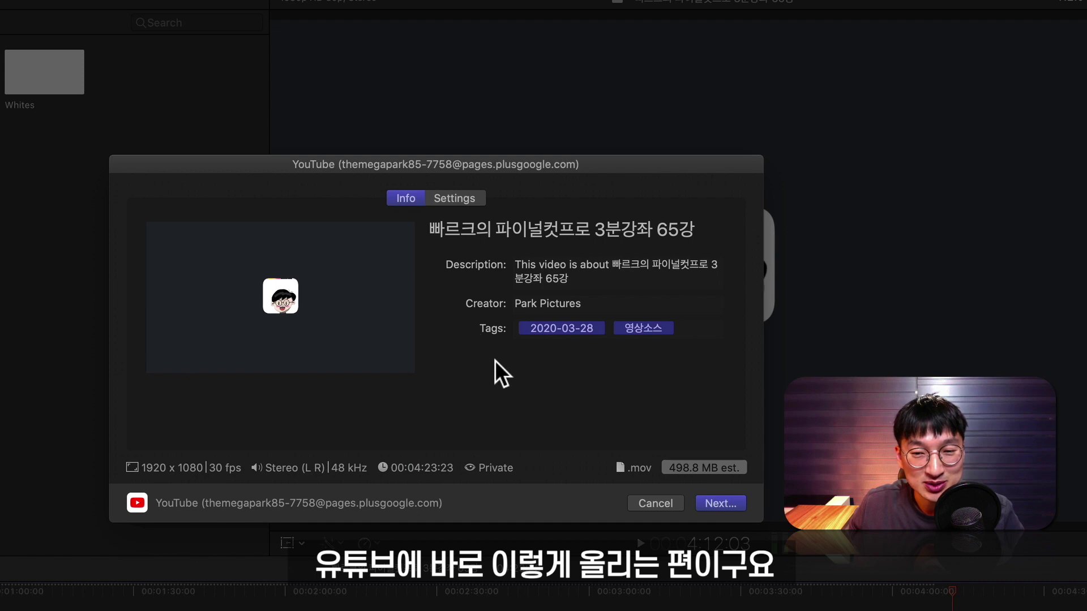
{"action": "left_click", "coordinate": [655, 503]}
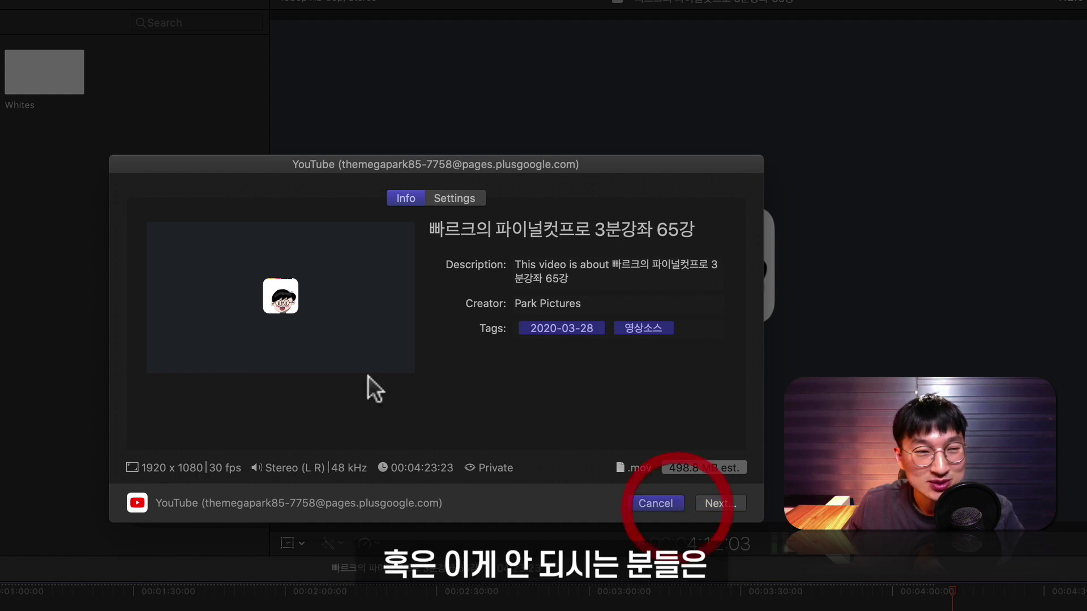
Export the project with Export File, saving it to the Desktop as 빠르크의 파이널컷프로 3분강좌 65강
{"action": "left_click", "coordinate": [166, 9]}
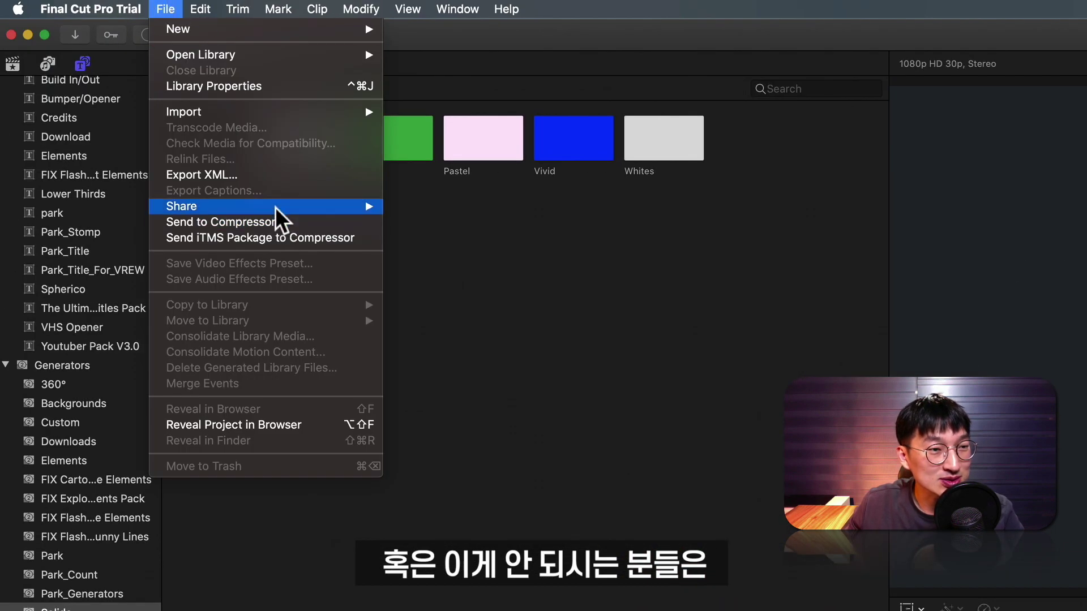
{"action": "mouse_move", "coordinate": [277, 209]}
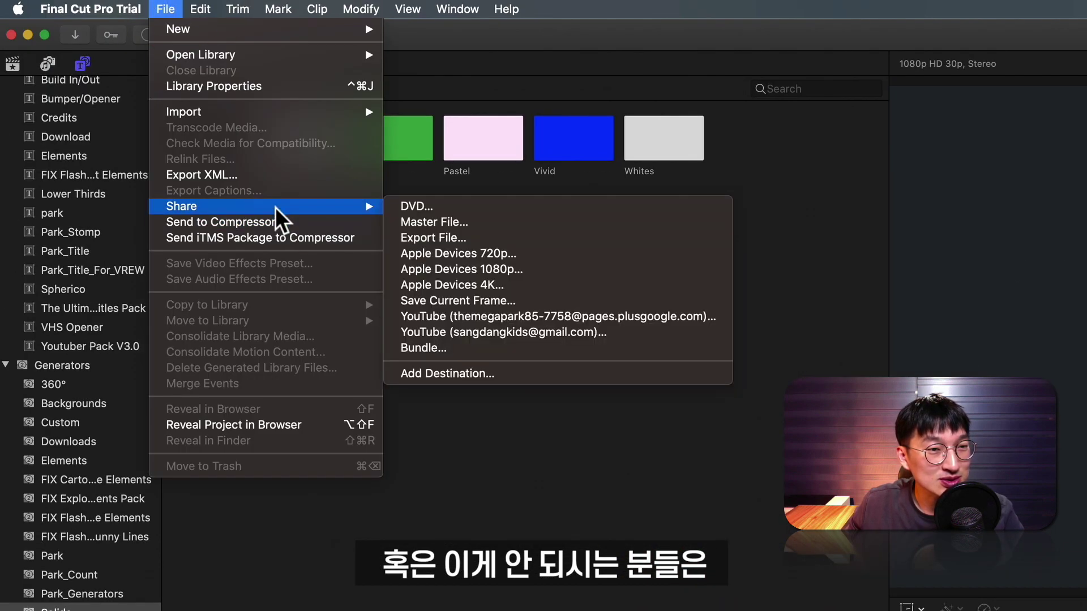
{"action": "left_click", "coordinate": [452, 234]}
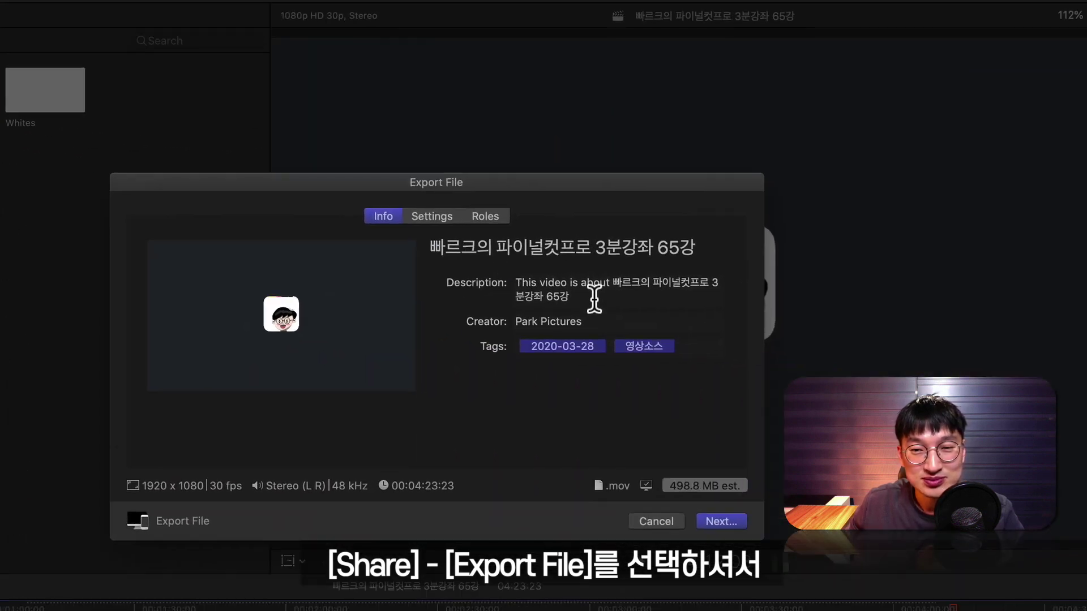
{"action": "left_click", "coordinate": [715, 523]}
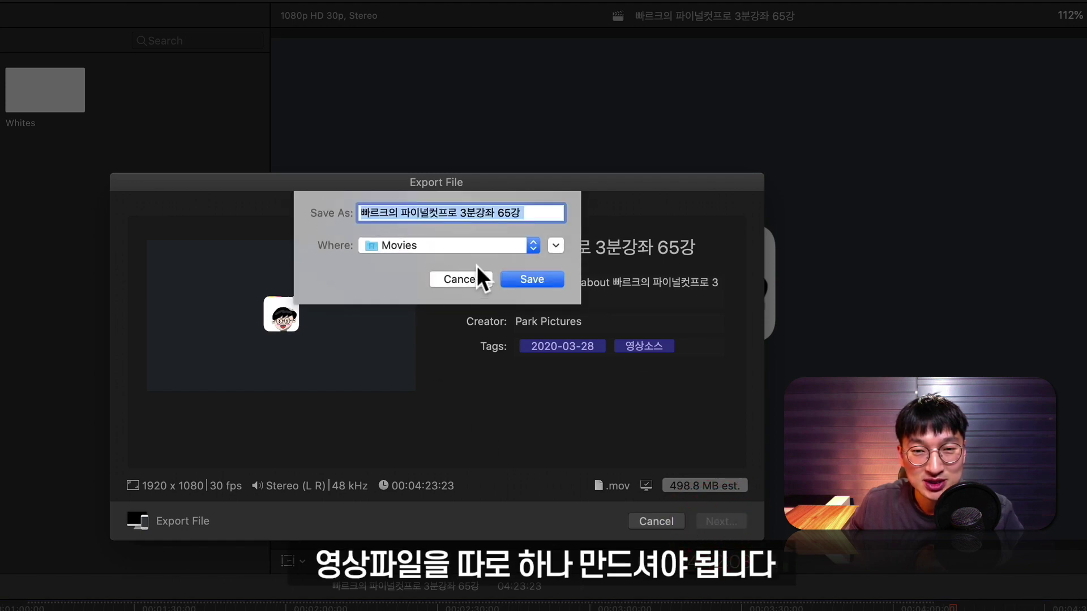
{"action": "left_click", "coordinate": [491, 250]}
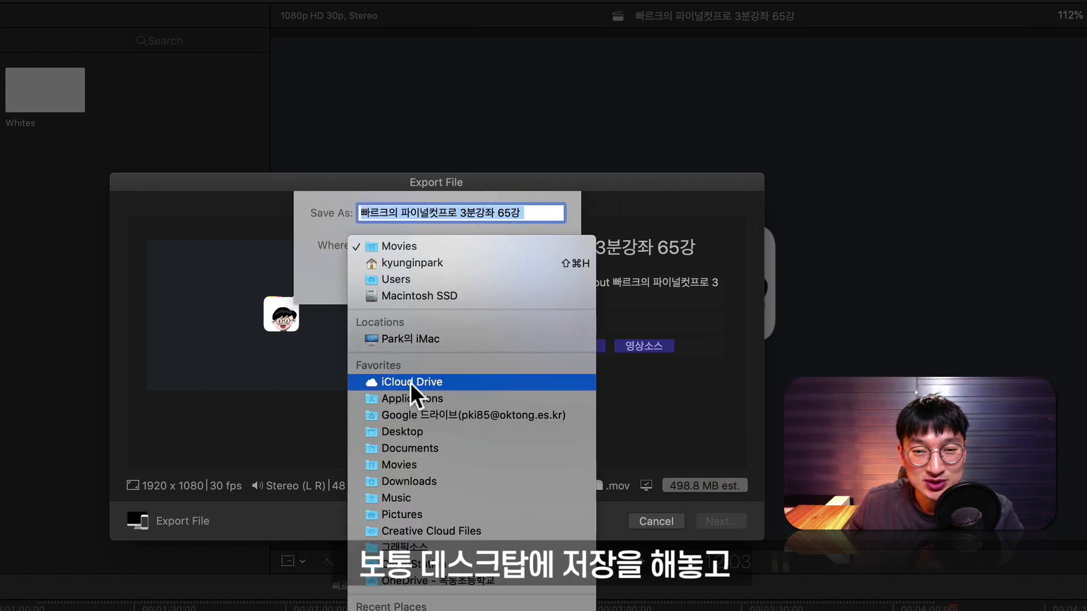
{"action": "left_click", "coordinate": [410, 439]}
{"action": "left_click", "coordinate": [439, 247]}
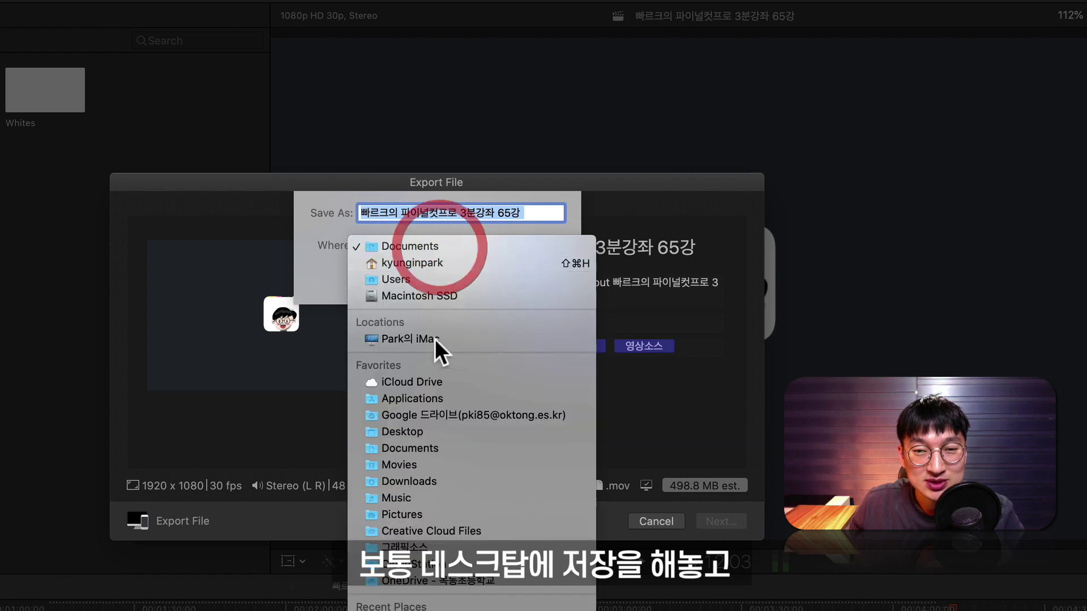
{"action": "left_click", "coordinate": [430, 431]}
{"action": "left_click", "coordinate": [521, 278]}
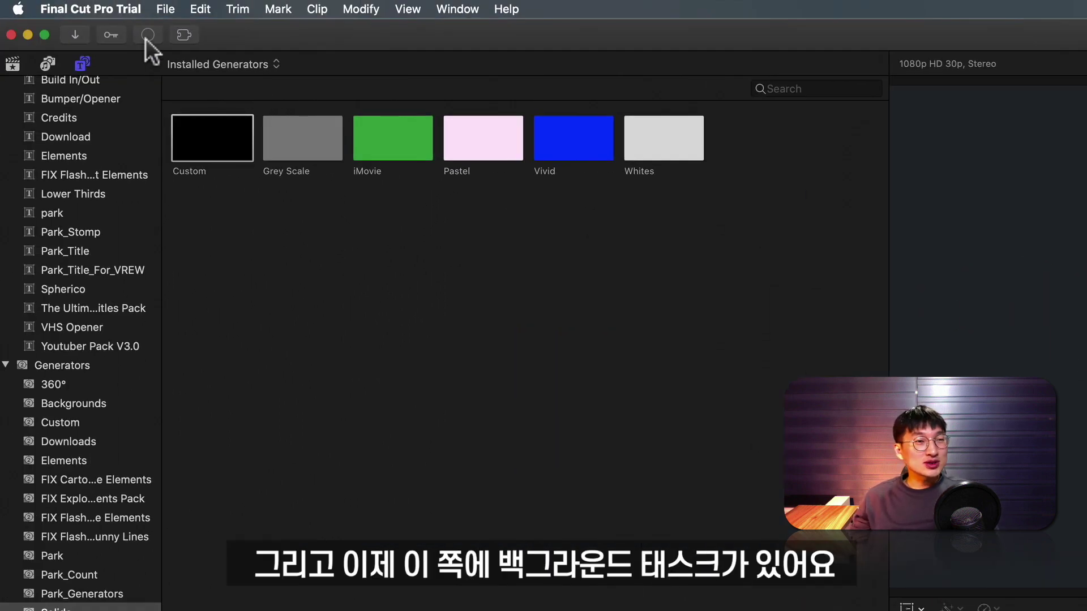
Check the export progress in Background Tasks and expand the Sharing task
{"action": "left_click", "coordinate": [146, 38]}
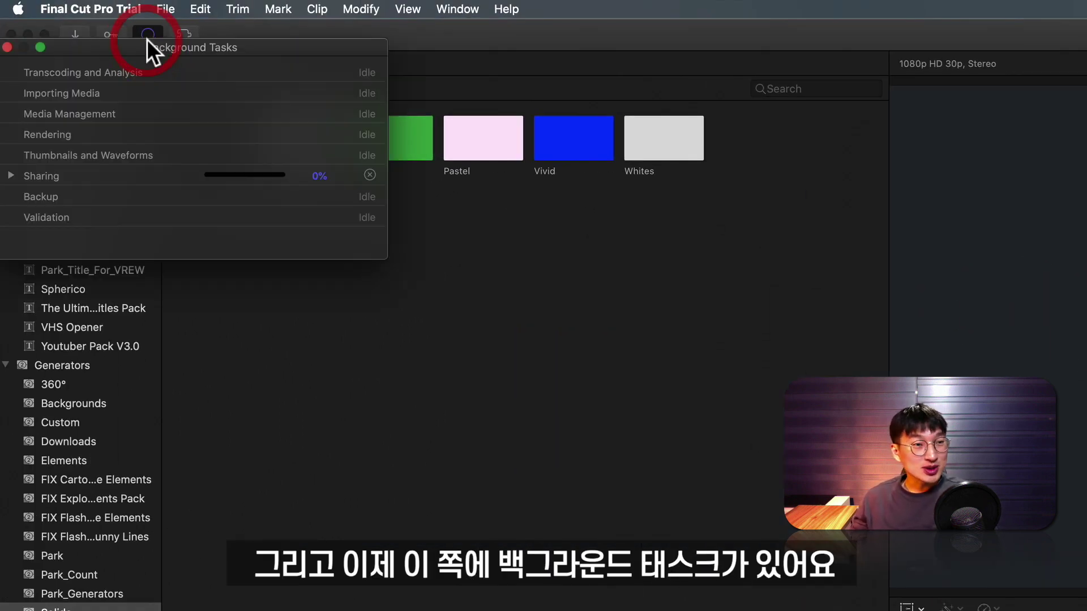
{"action": "left_click", "coordinate": [12, 175]}
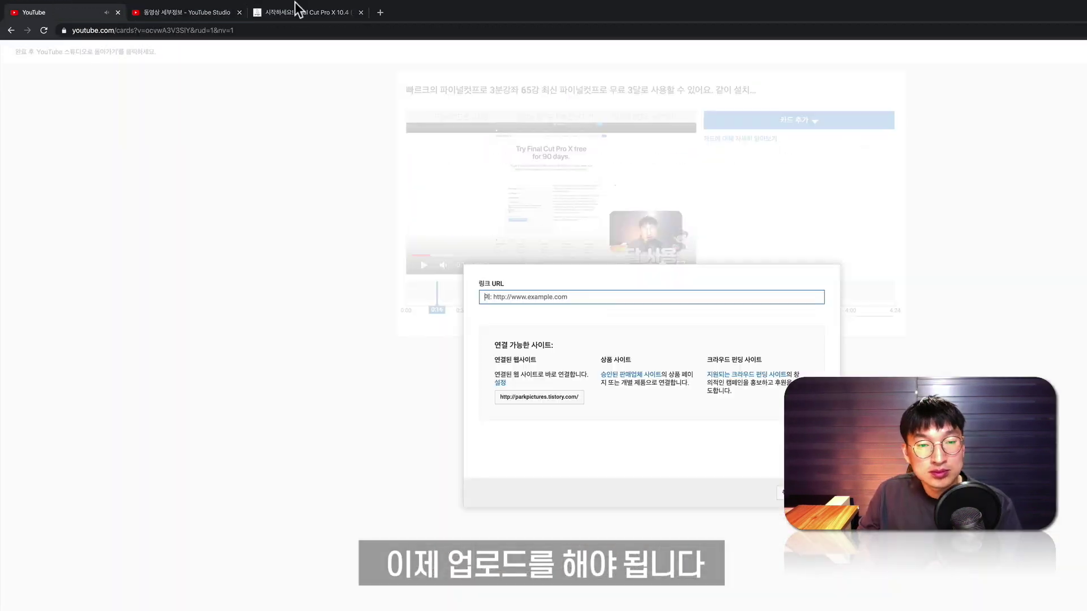
Switch to YouTube Studio in the browser and publish the uploaded 65강 video with public visibility
{"action": "left_click", "coordinate": [844, 602]}
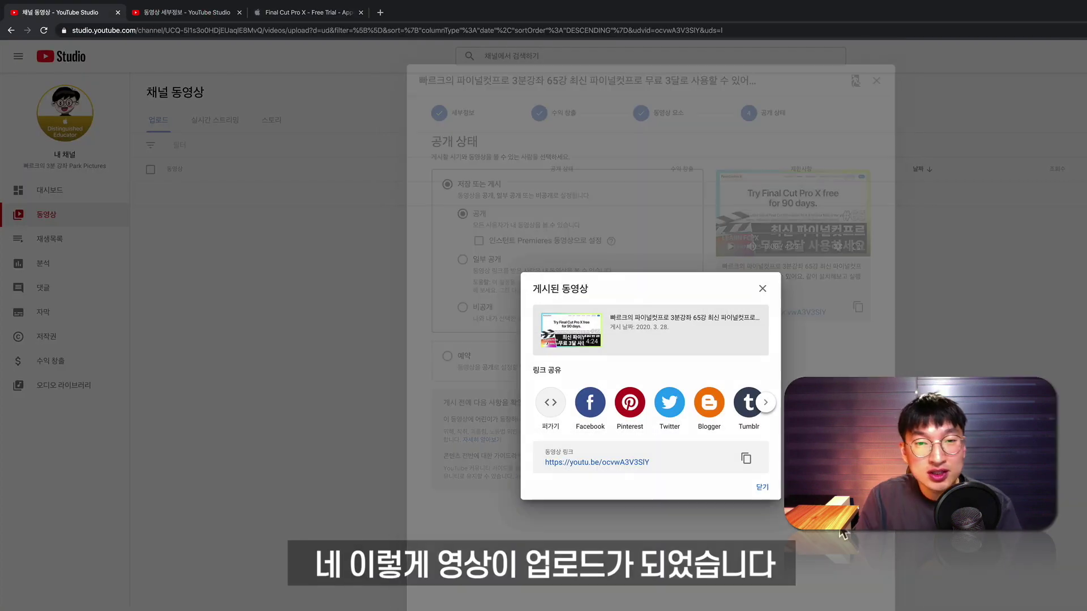